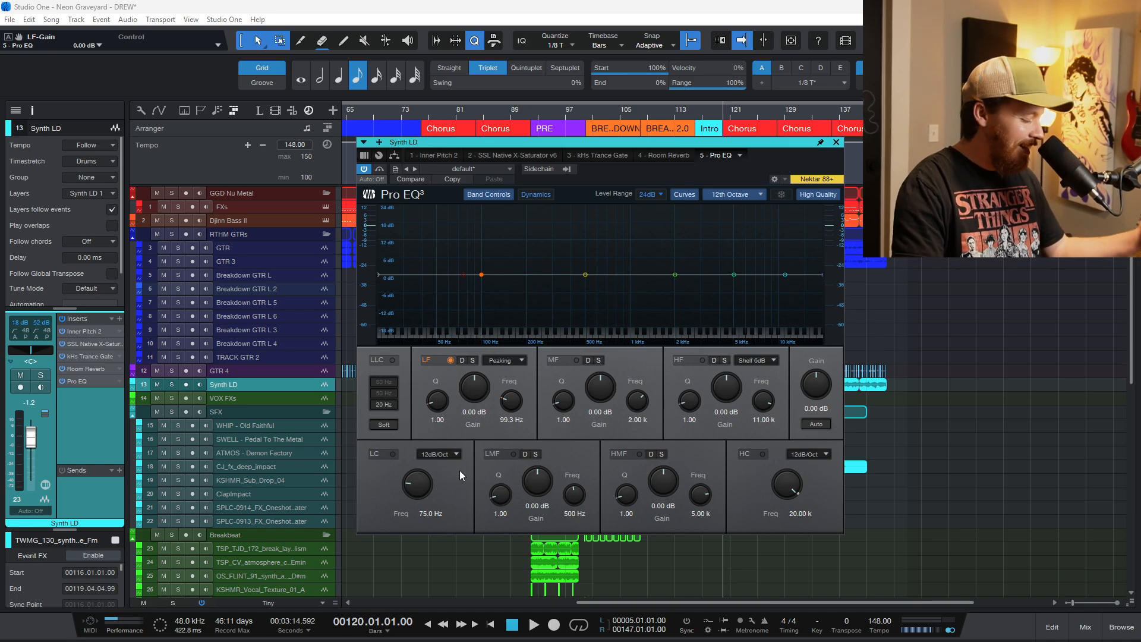
Switch to Paint, sketch trial red brush marks over the spectrum in the Pro EQ screenshot, and undo them.
key(alt+Tab)
click(494, 350)
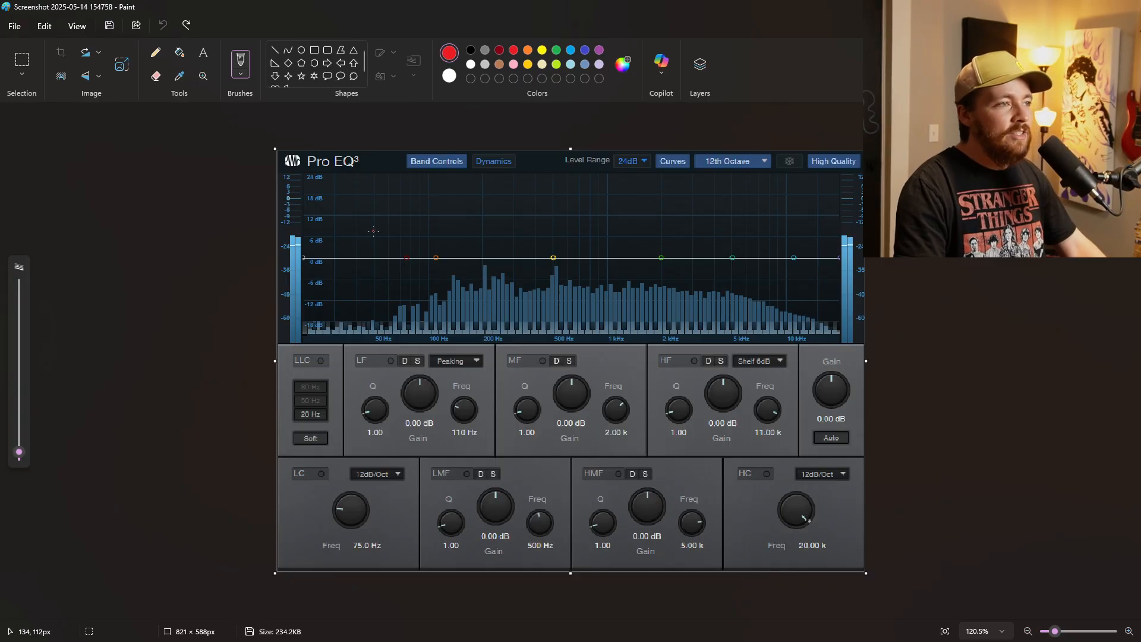
mouse_move(430, 221)
mouse_down()
mouse_move(707, 219)
mouse_move(790, 240)
mouse_move(769, 246)
mouse_up()
mouse_move(428, 220)
mouse_down()
mouse_move(381, 225)
mouse_move(606, 243)
mouse_move(657, 393)
mouse_up()
key(ctrl+z)
key(ctrl+z)
key(ctrl+z)
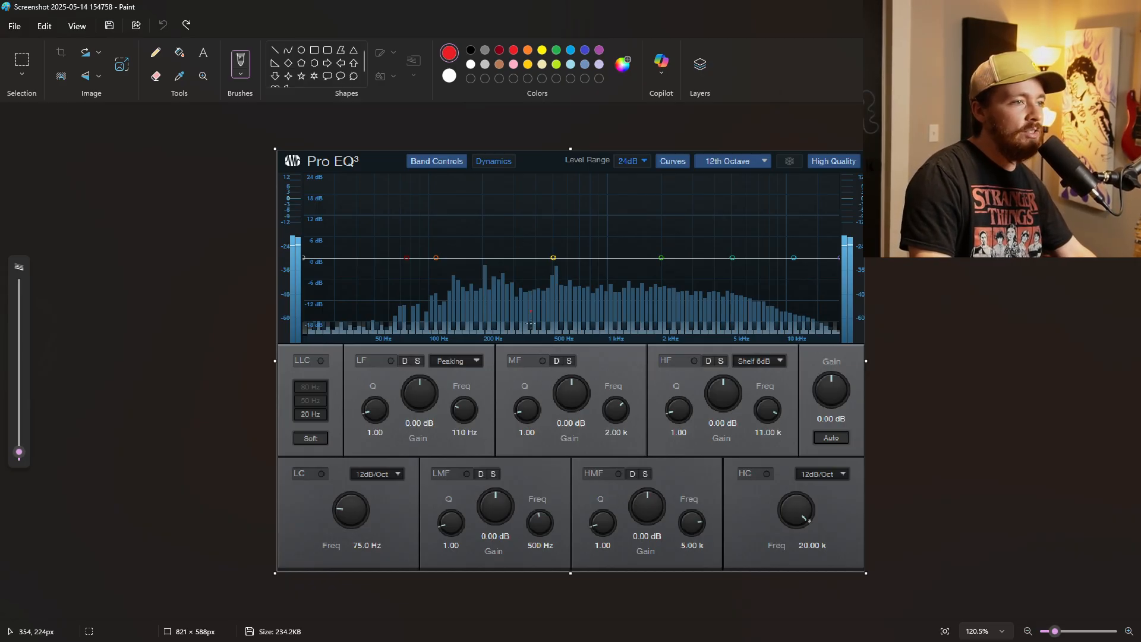
drag(492, 246, 565, 339)
key(ctrl+z)
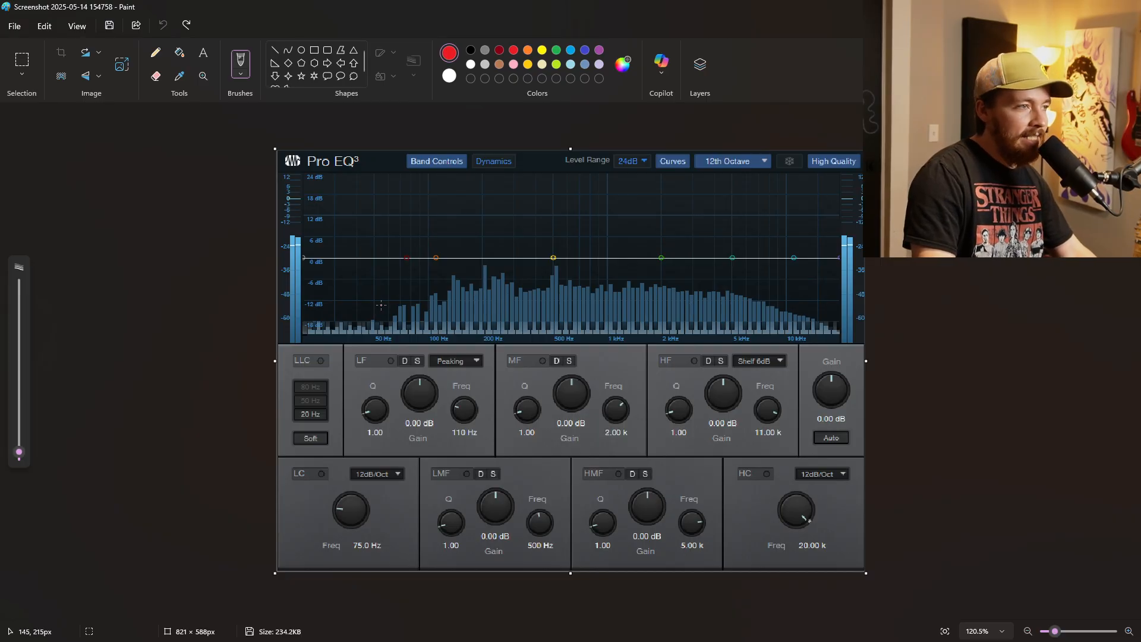
Bracket the 50–100 Hz and 5–10 kHz ranges in red on the EQ spectrum, and undo the marks.
drag(381, 305, 376, 335)
mouse_move(435, 306)
mouse_down()
mouse_move(428, 336)
mouse_move(416, 310)
mouse_up()
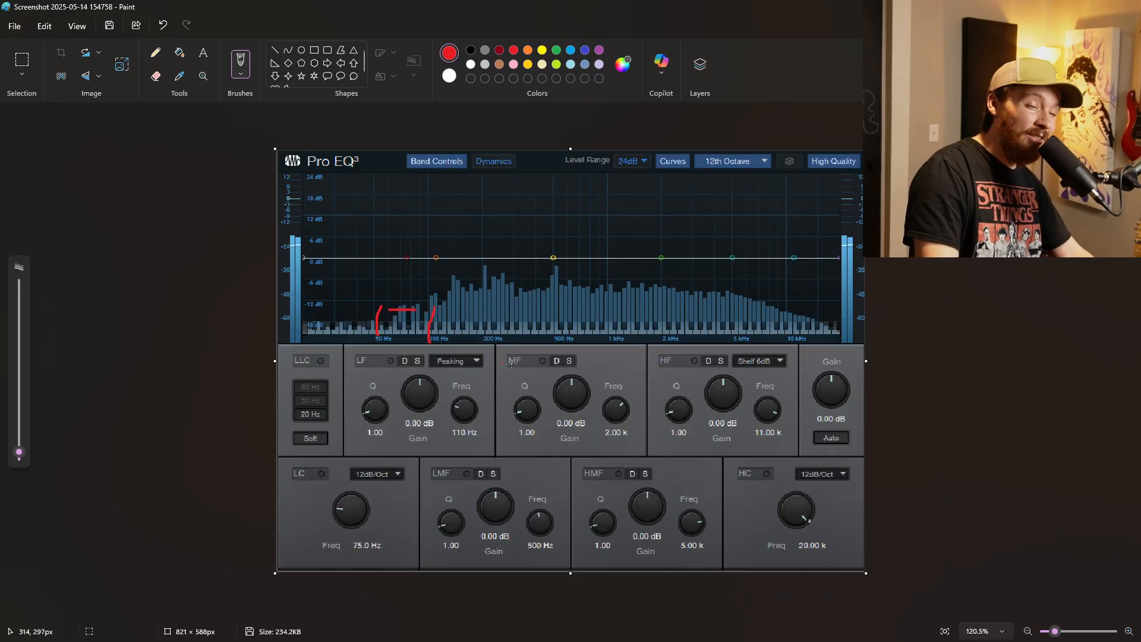
drag(739, 318, 739, 343)
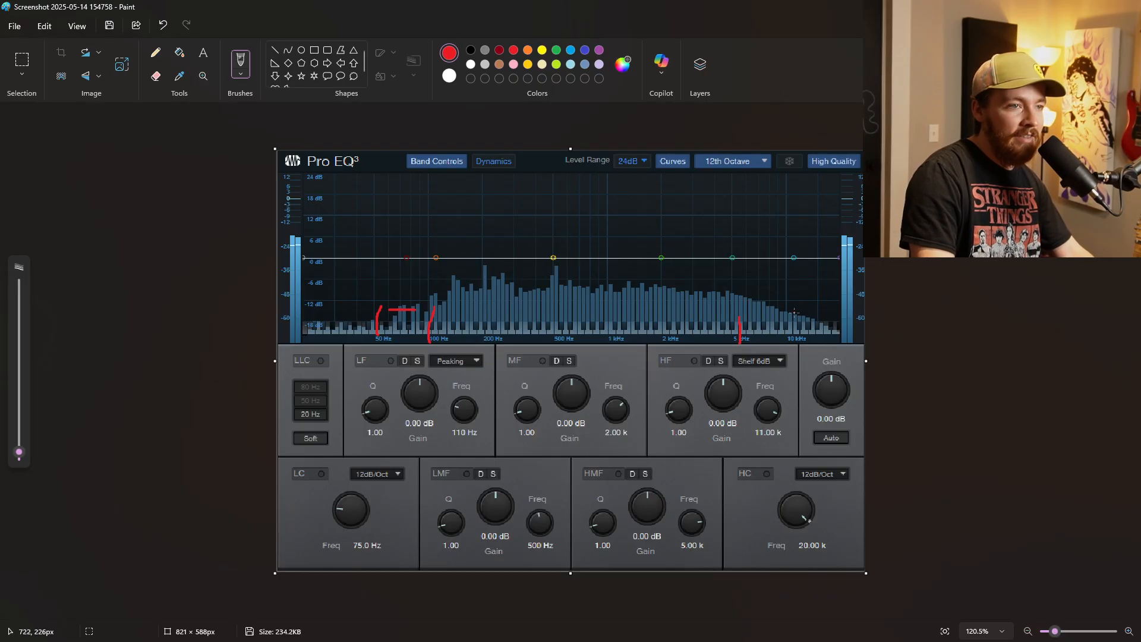
mouse_move(796, 312)
mouse_down()
mouse_move(797, 330)
mouse_move(793, 313)
mouse_up()
key(ctrl+z)
key(ctrl+z)
key(ctrl+z)
key(ctrl+z)
key(ctrl+z)
key(ctrl+z)
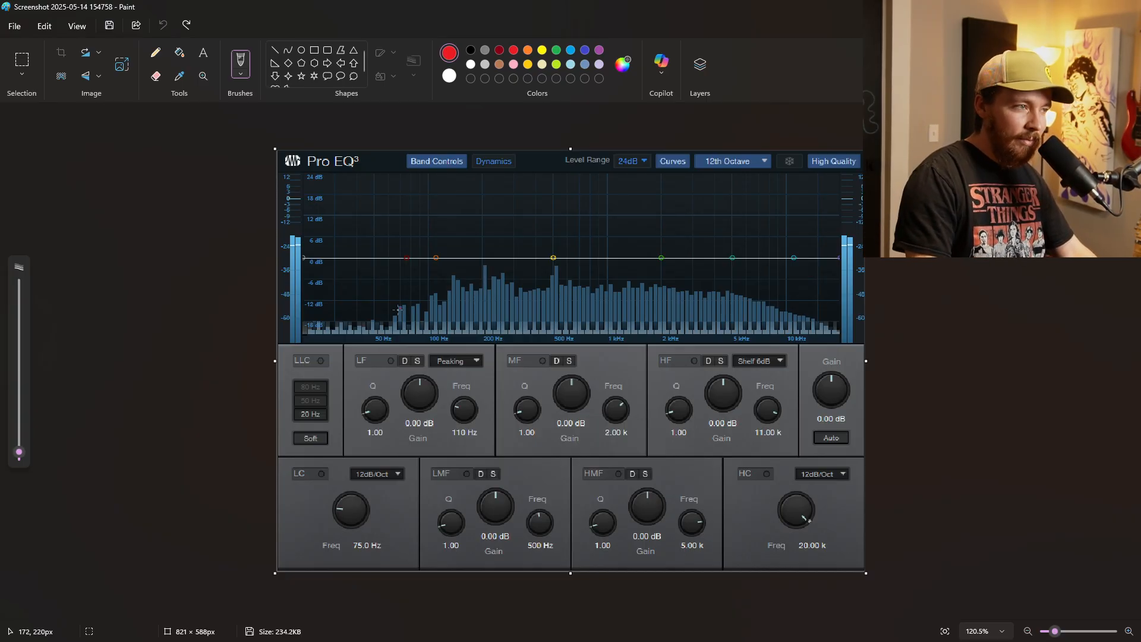
Redraw red brackets around 50–100 Hz and 5–10 kHz, undoing the marks on the high range.
mouse_move(377, 320)
mouse_down()
mouse_move(380, 342)
mouse_move(424, 314)
mouse_up()
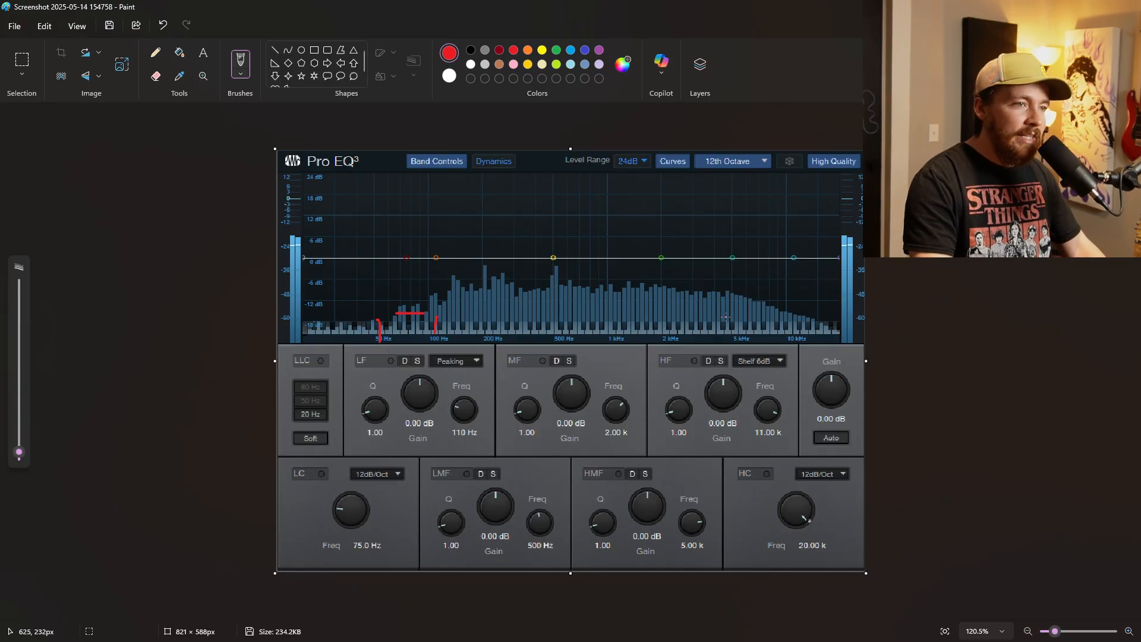
drag(738, 311, 741, 336)
drag(794, 308, 793, 335)
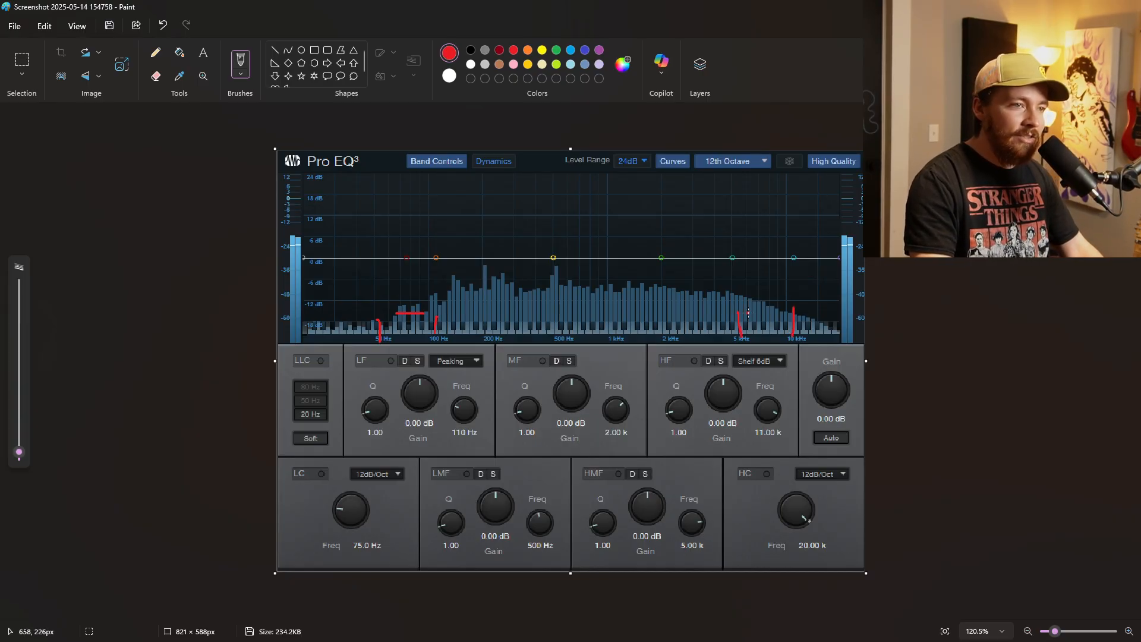
drag(773, 268, 740, 295)
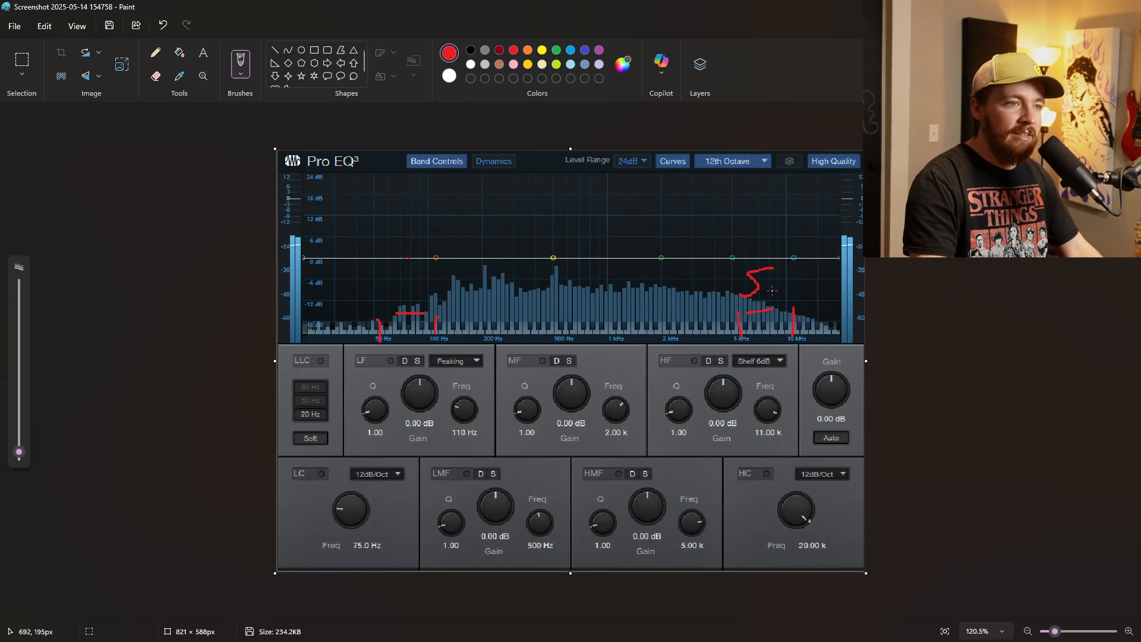
key(ctrl+z)
key(ctrl+z)
key(ctrl+z)
key(ctrl+z)
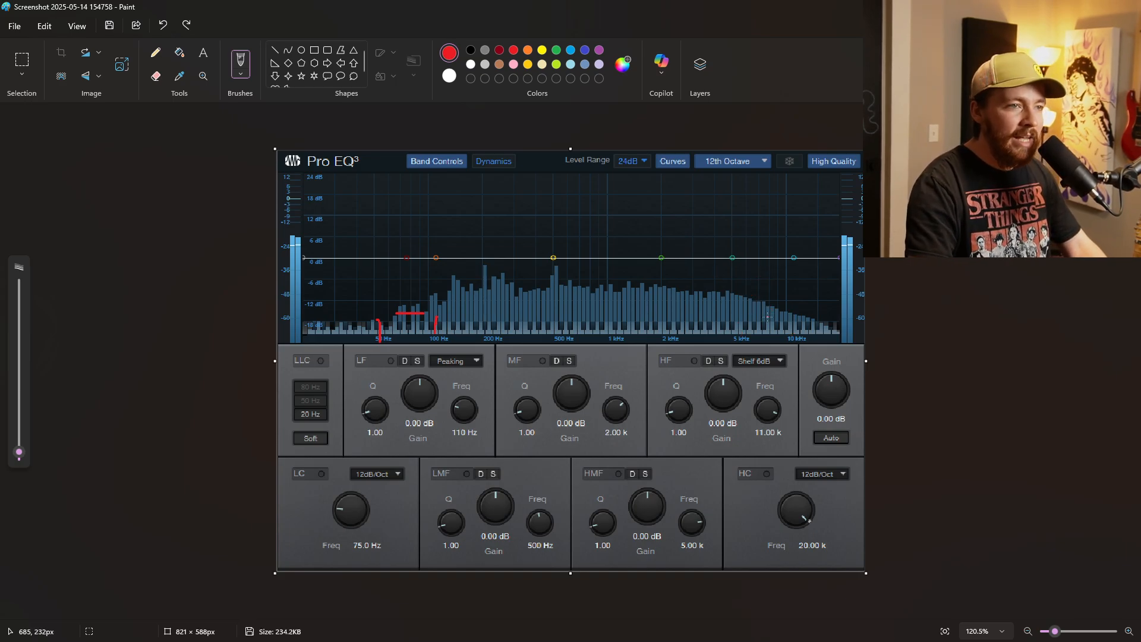
Circle the high end, underline about 500 Hz to 2 kHz, sketch a low-end roll-off curve, and undo all marks.
mouse_move(767, 316)
mouse_down()
mouse_move(767, 288)
mouse_move(707, 300)
mouse_up()
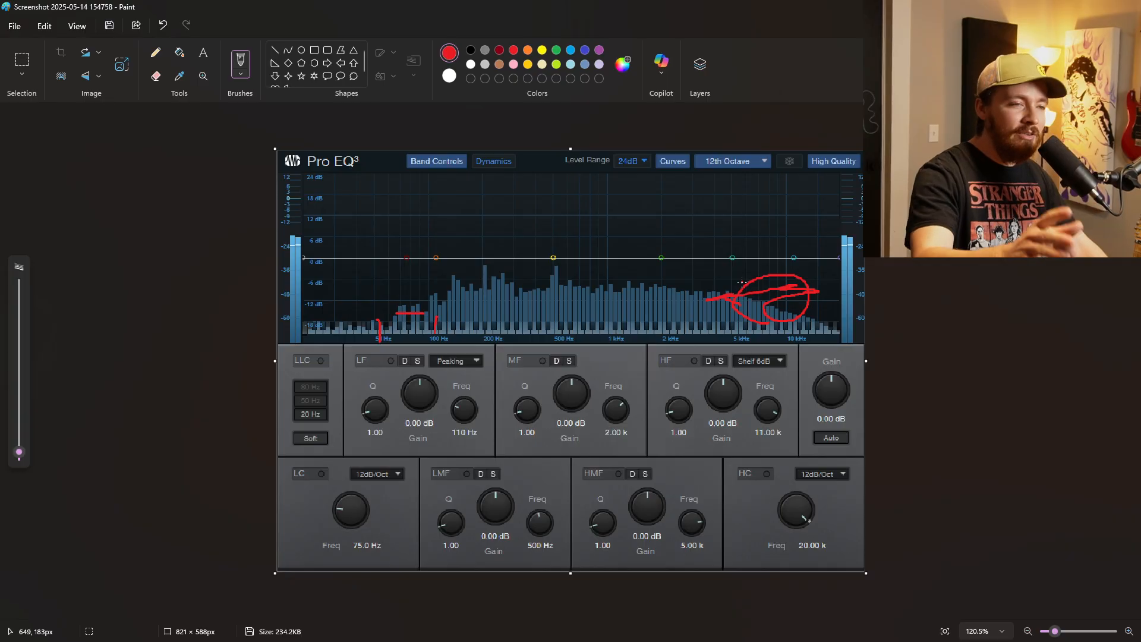
key(ctrl+z)
drag(547, 303, 661, 300)
drag(463, 257, 403, 300)
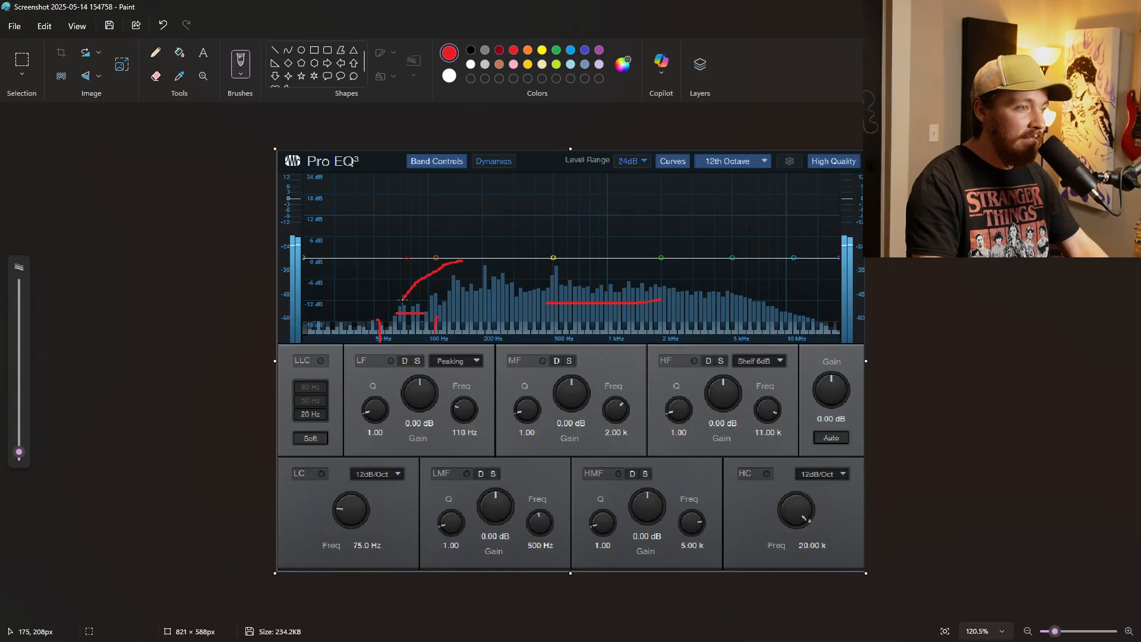
key(ctrl+z)
key(ctrl+z)
key(ctrl+z)
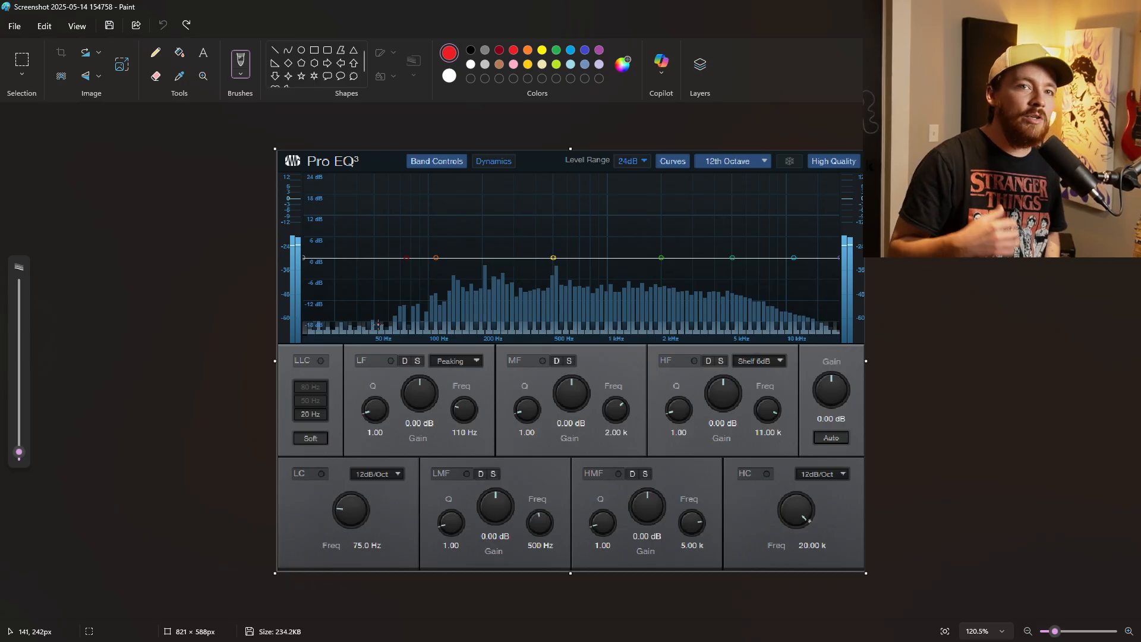
Mark a narrow band just above 50 Hz with two red lines and a zigzag, and undo the marks.
drag(374, 292, 381, 336)
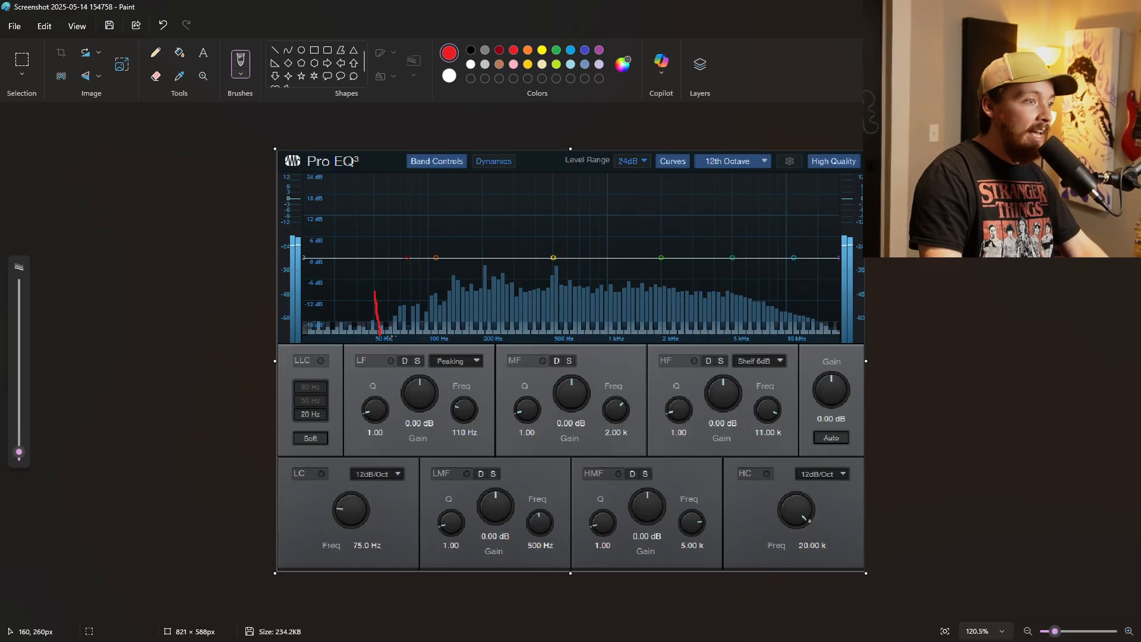
drag(390, 307, 394, 337)
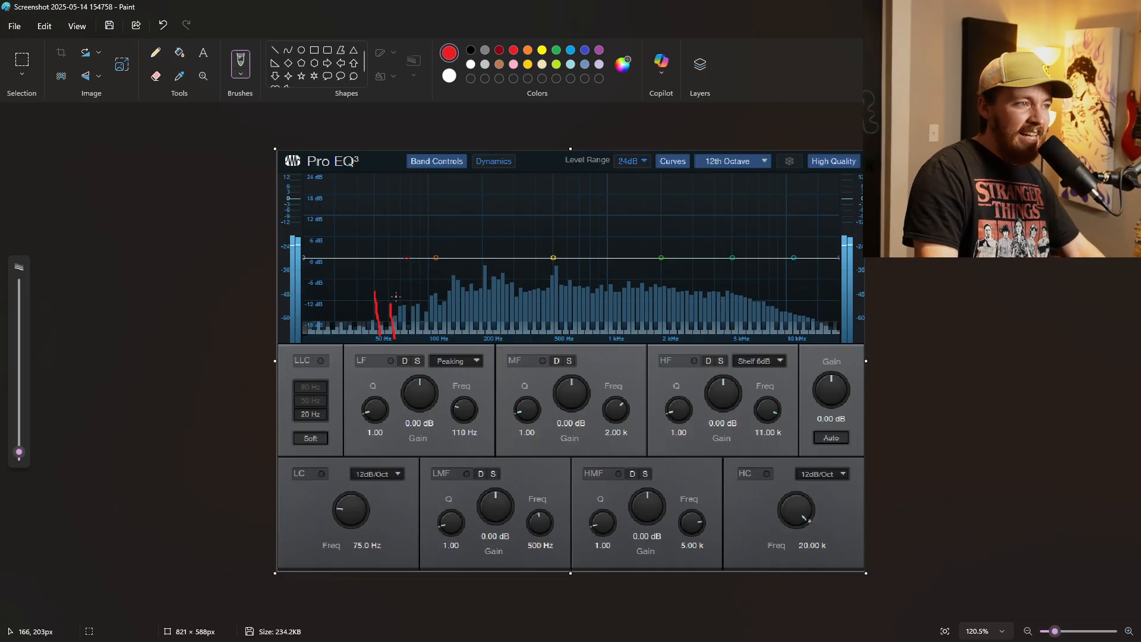
mouse_move(371, 276)
mouse_down()
mouse_move(393, 280)
mouse_move(390, 321)
mouse_up()
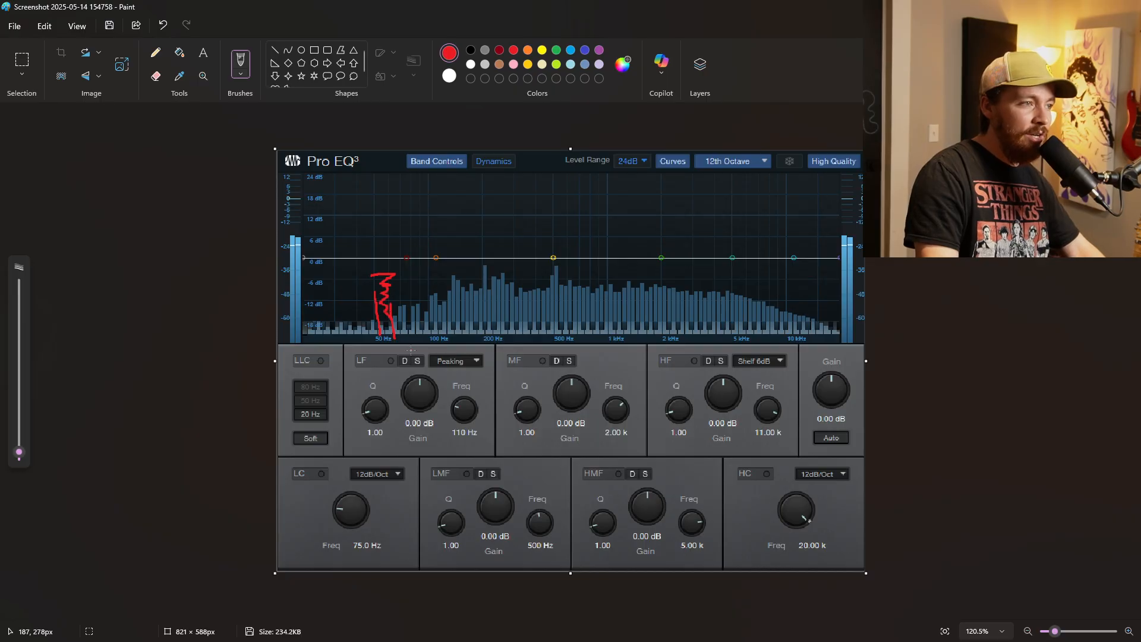
key(ctrl+z)
key(ctrl+z)
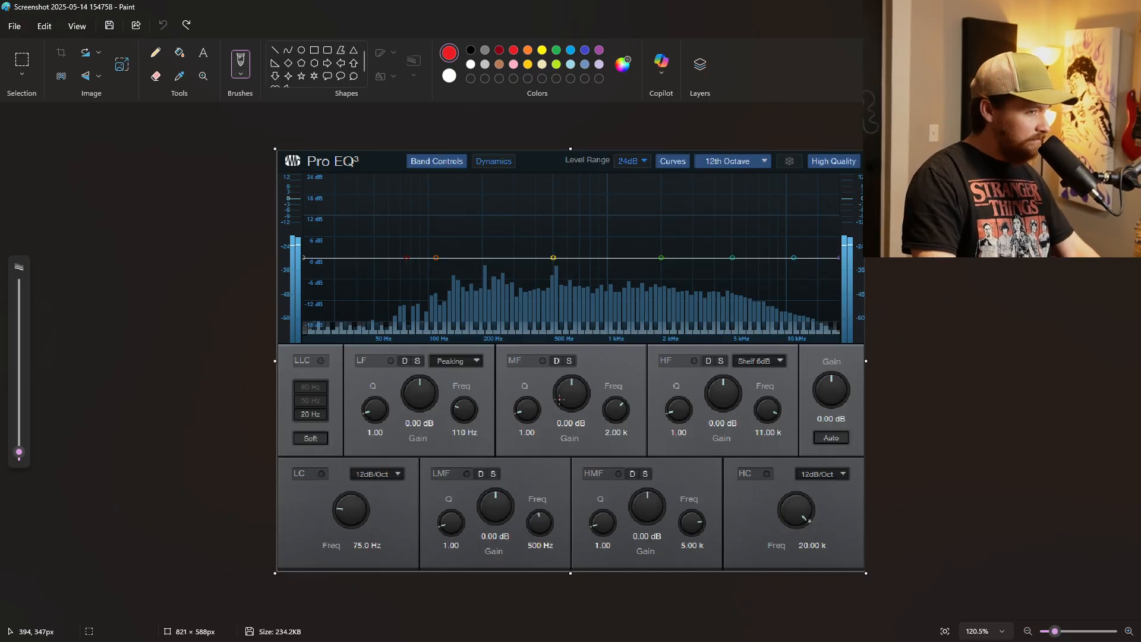
Sketch a red curve sloping down over the low end of the EQ spectrum, and undo it.
scroll(559, 399, down, 5)
scroll(557, 395, up, 2)
drag(370, 287, 489, 318)
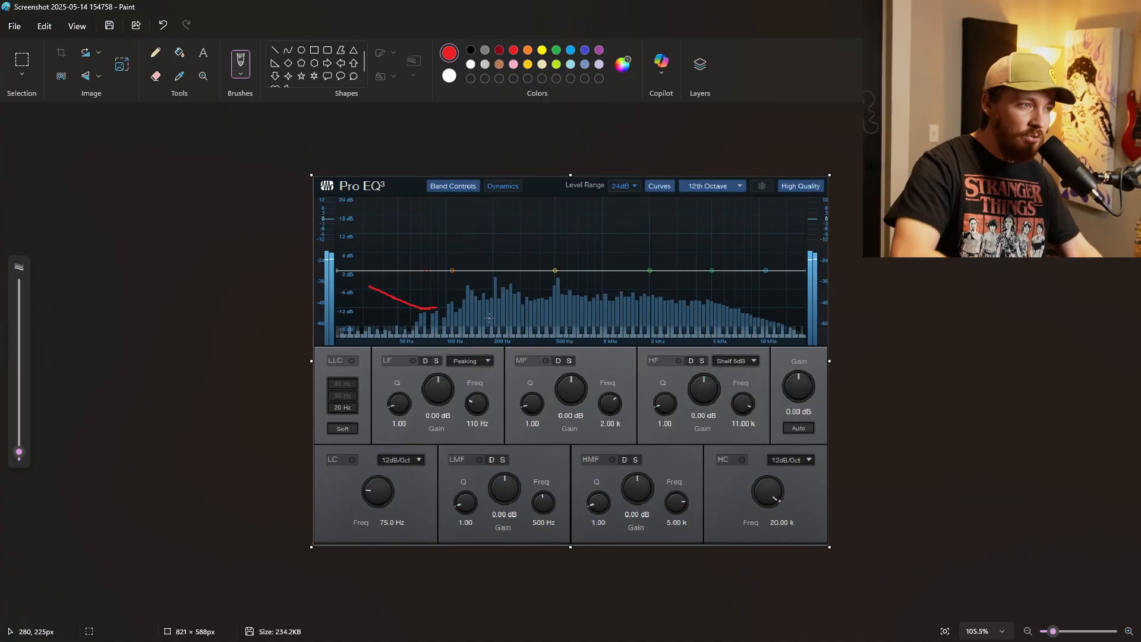
key(ctrl+z)
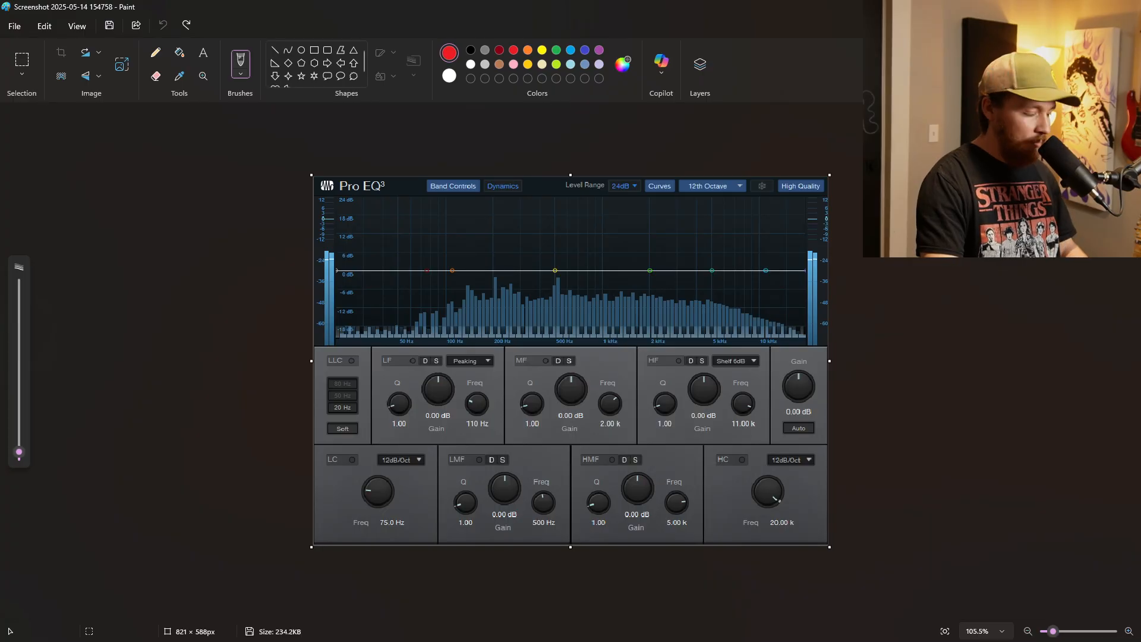
Return to the Neon Graveyard song in Studio One and close the Synth LD track's Pro EQ window.
key(alt+Tab)
key(Tab)
click(837, 142)
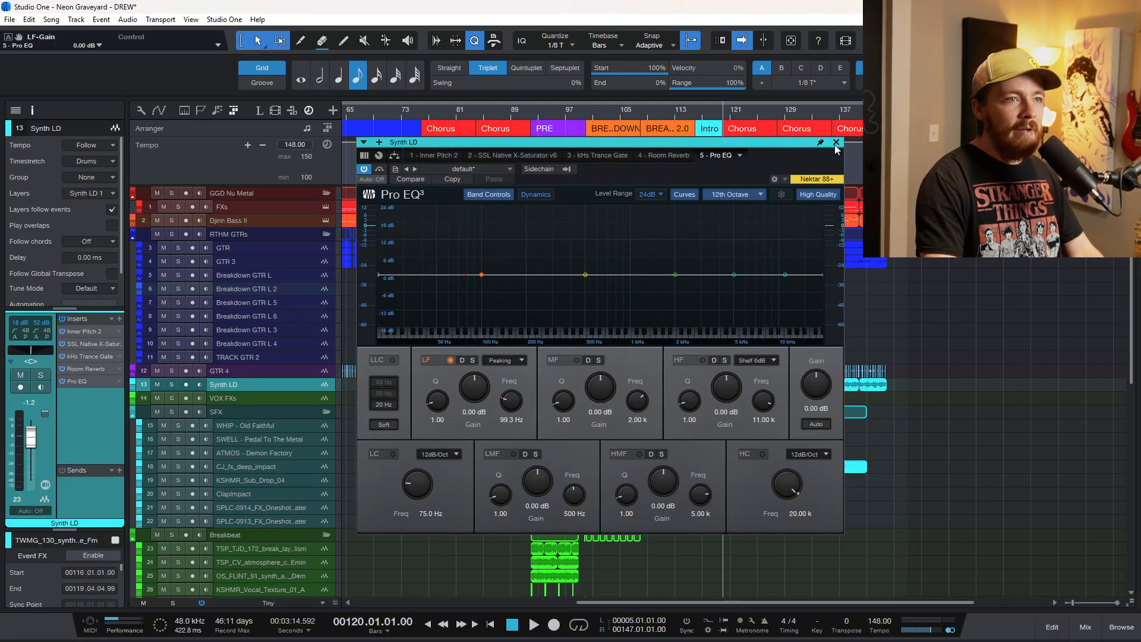
Look over the song's tracks and sections, from the drums down to the vocals and around the breakdown.
scroll(696, 252, down, 1)
scroll(723, 236, down, 1)
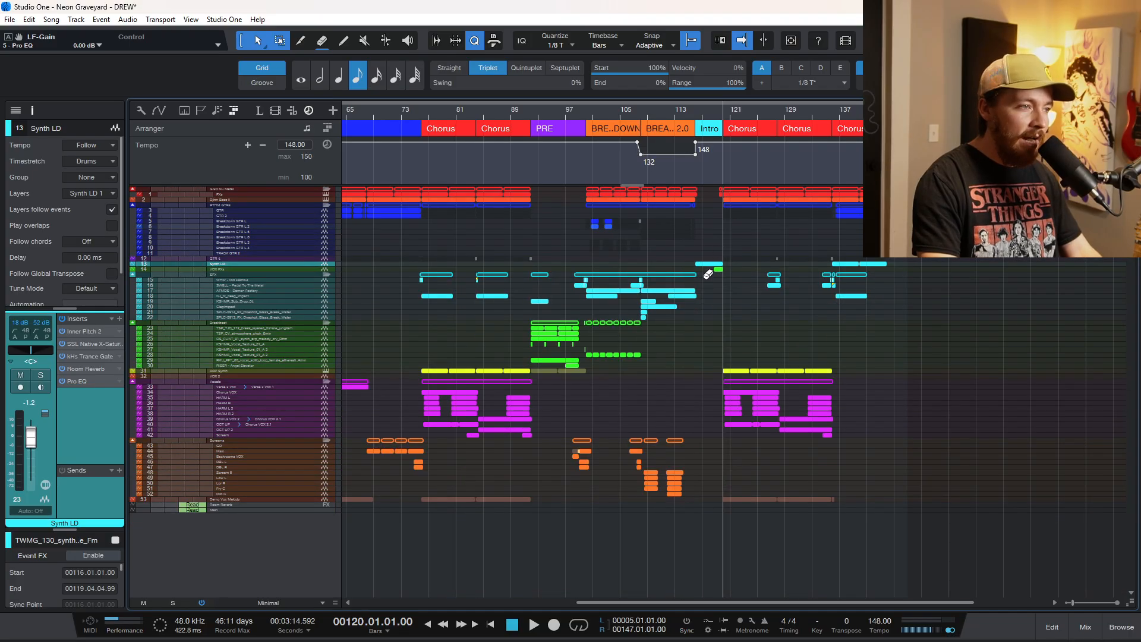
scroll(717, 348, up, 3)
scroll(717, 345, up, 1)
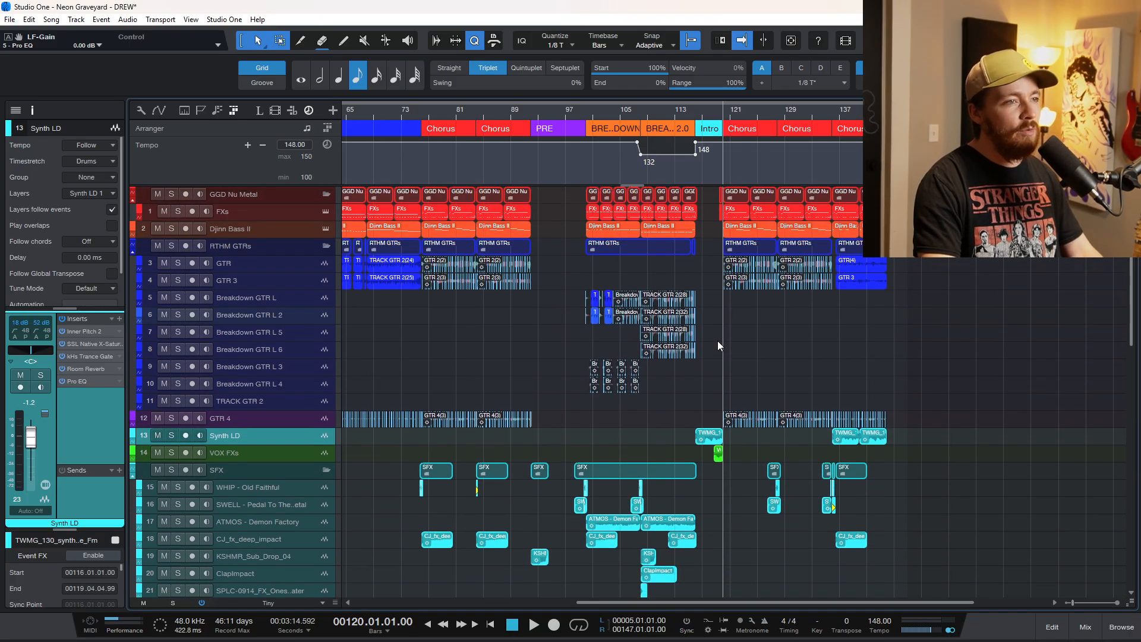
scroll(718, 337, down, 10)
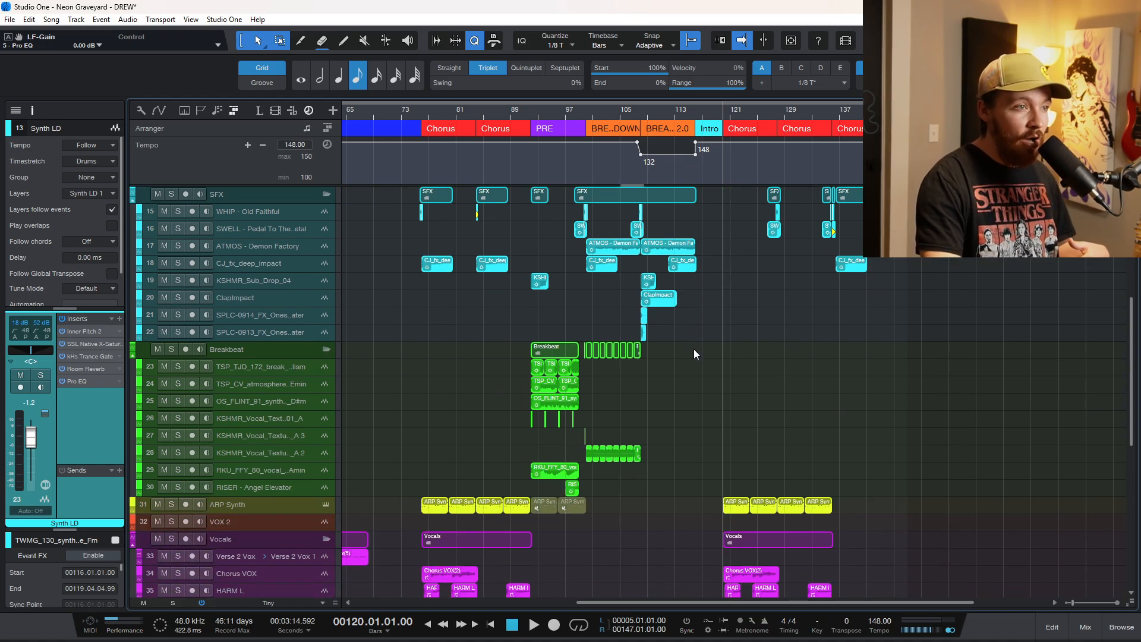
scroll(694, 348, up, 7)
scroll(639, 441, up, 5)
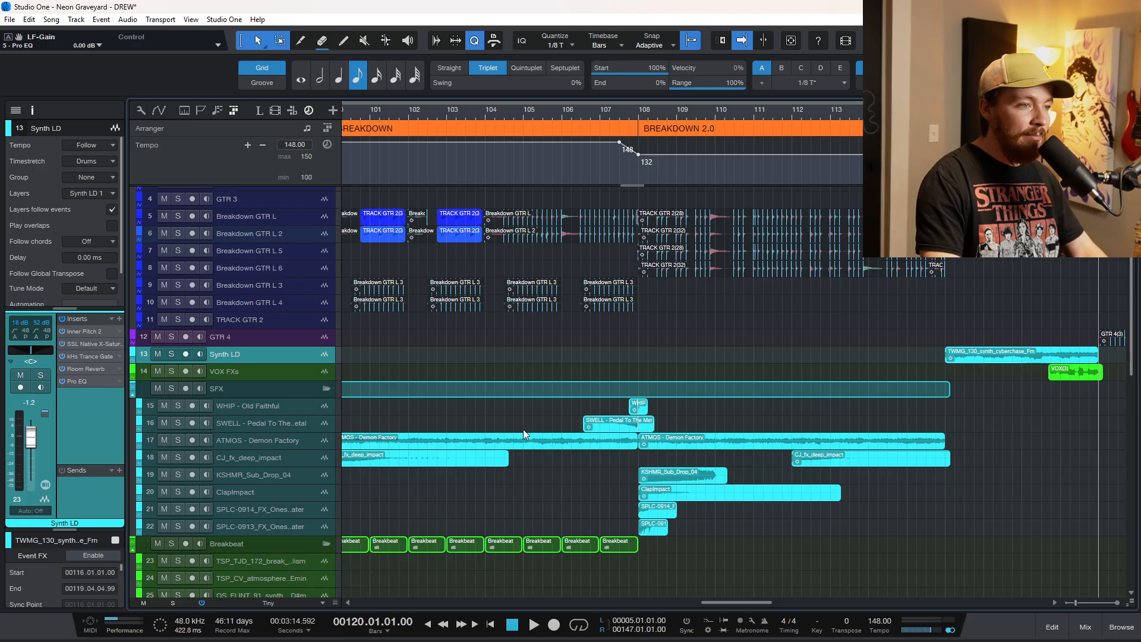
scroll(574, 401, down, 3)
scroll(642, 404, left, 2)
scroll(758, 408, up, 3)
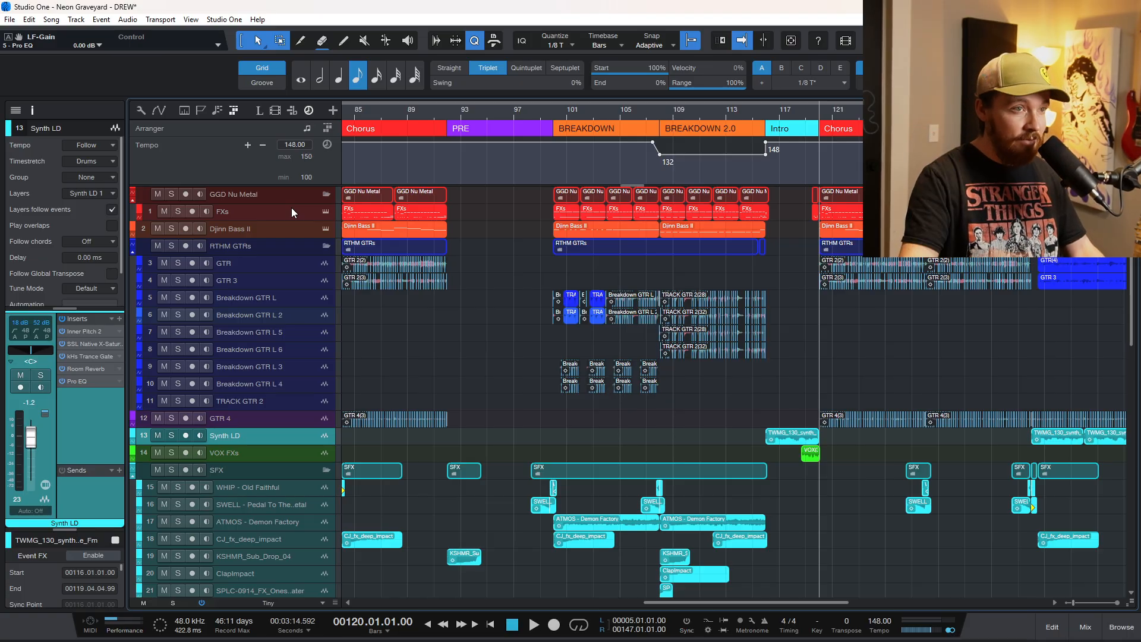
Select the Djinn Bass II track and place the playhead at the start of the chorus at bar 120.
click(232, 232)
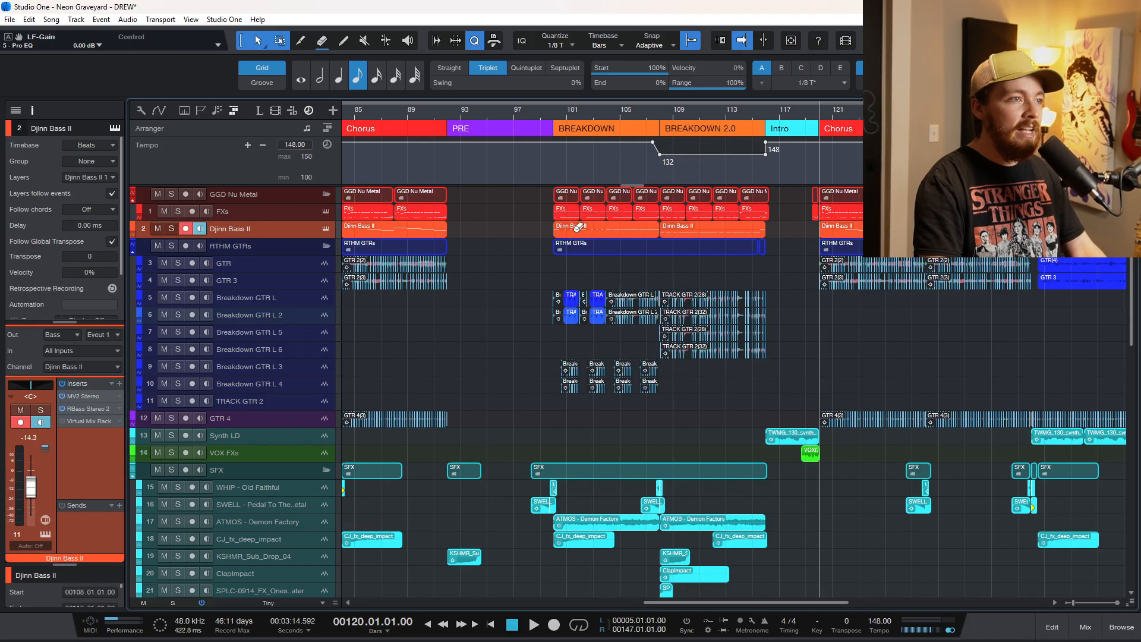
click(545, 111)
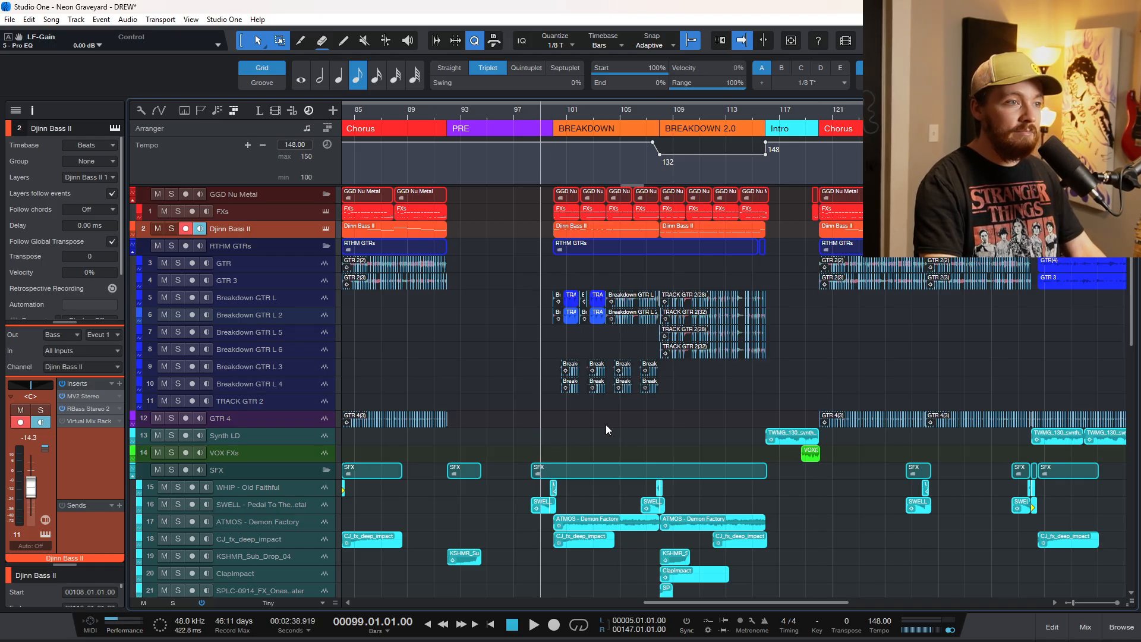
scroll(605, 425, down, 2)
scroll(759, 358, up, 2)
click(819, 112)
scroll(791, 315, up, 2)
scroll(765, 326, right, 3)
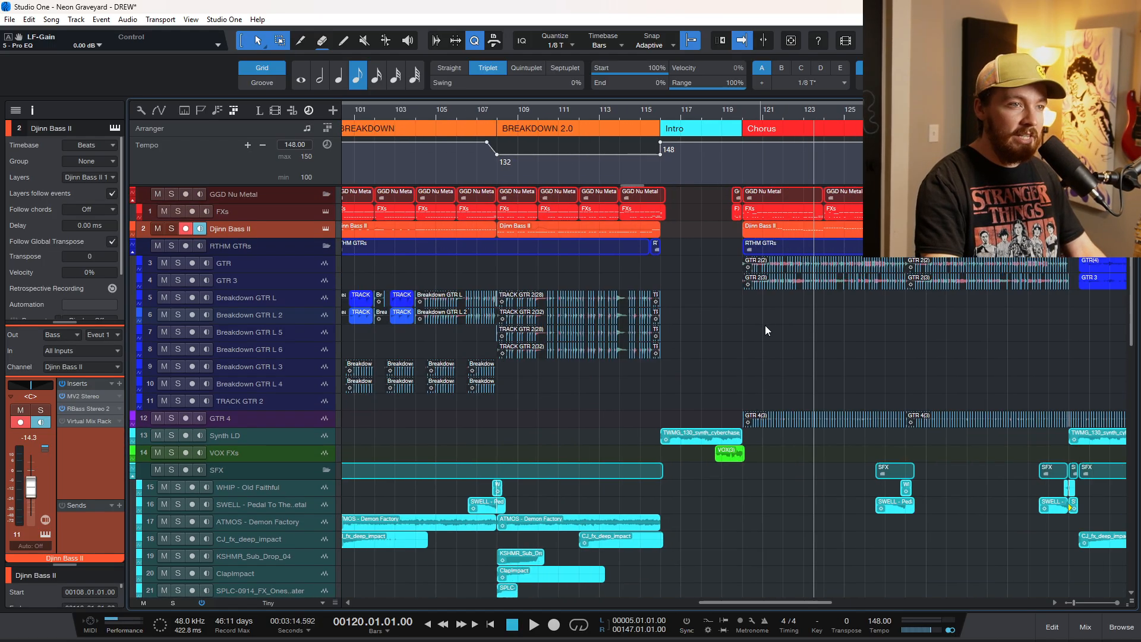
Play the song from late in BREAKDOWN 2.0 through the Intro into the chorus, and stop playback.
click(617, 112)
key(space)
scroll(626, 397, up, 3)
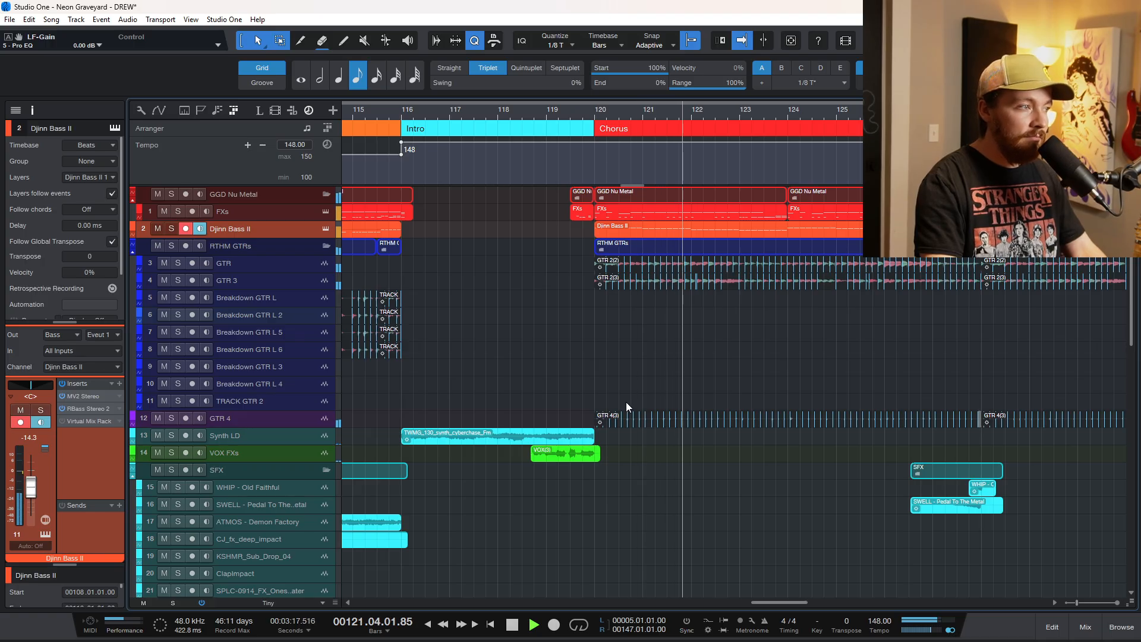
scroll(651, 408, down, 3)
scroll(651, 408, right, 3)
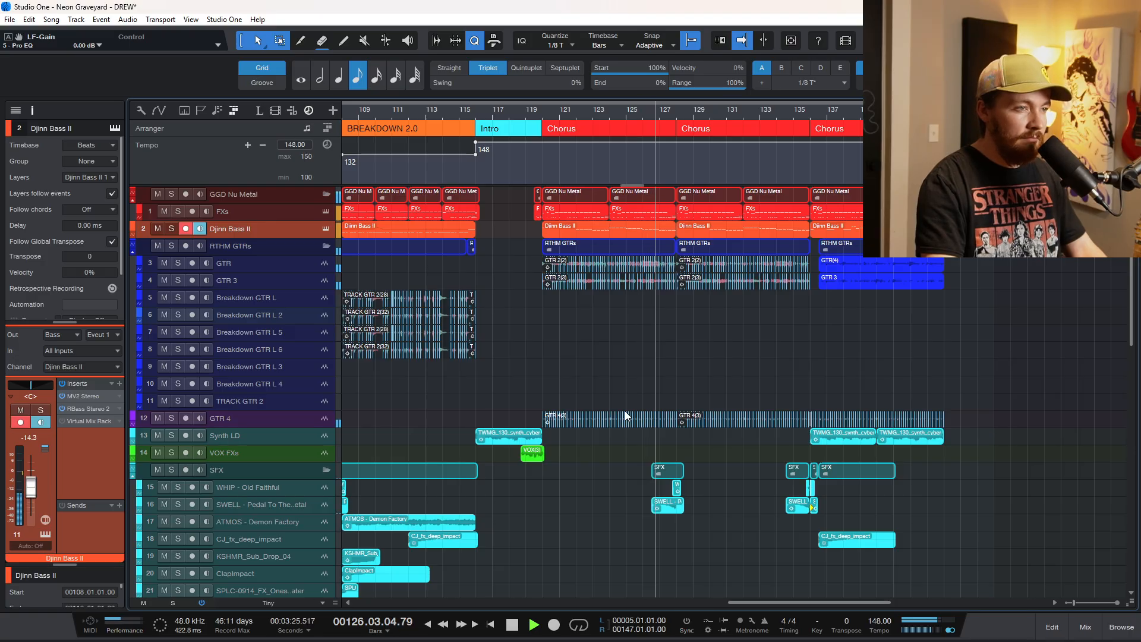
key(space)
scroll(573, 352, left, 10)
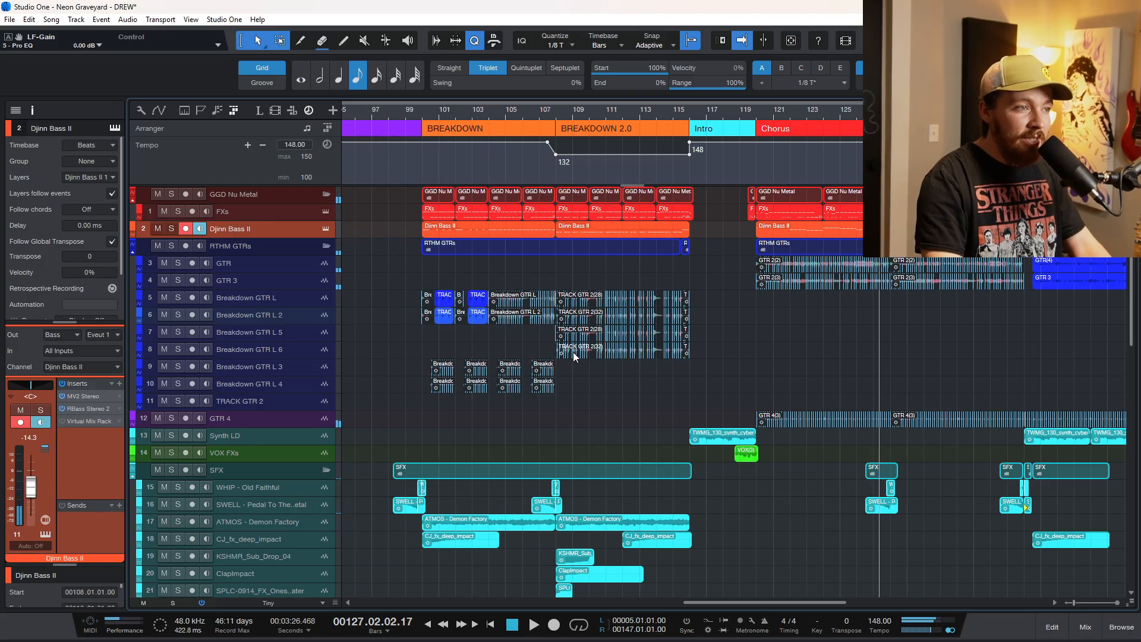
Play the song from bar 106 in the BREAKDOWN section into BREAKDOWN 2.0, and stop playback around bar 111.
click(557, 261)
click(598, 271)
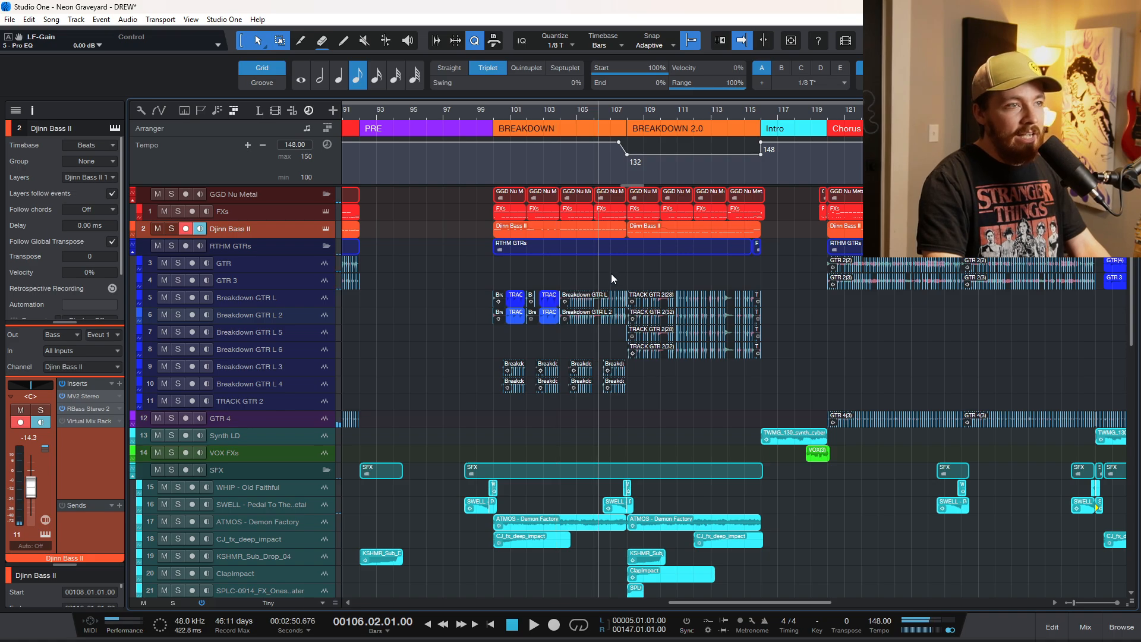
scroll(611, 276, up, 2)
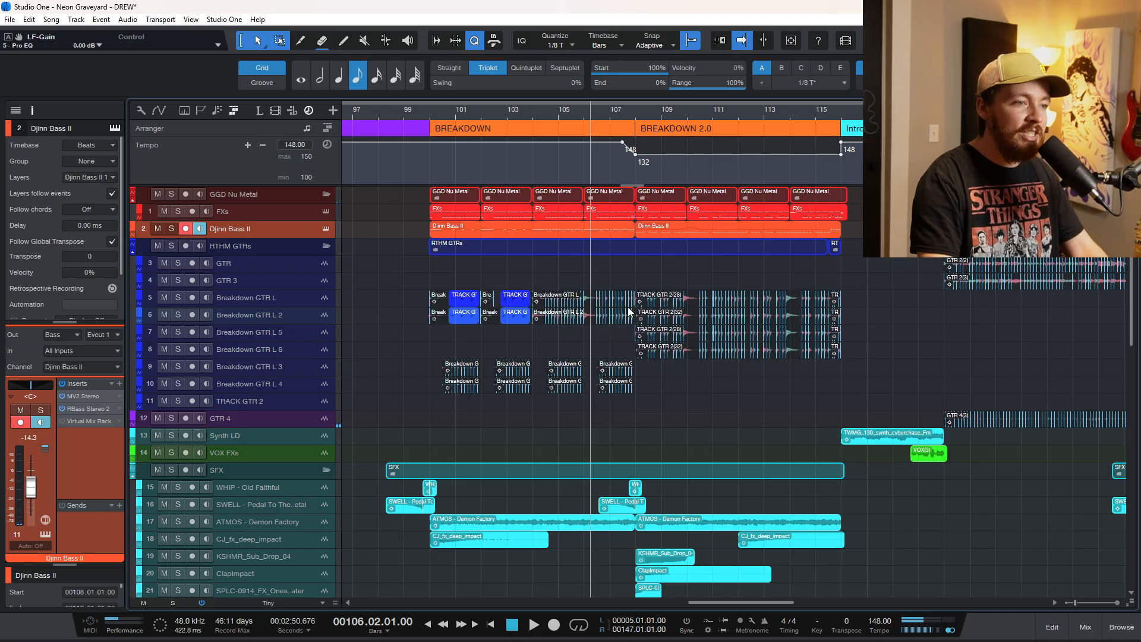
key(space)
scroll(631, 399, down, 2)
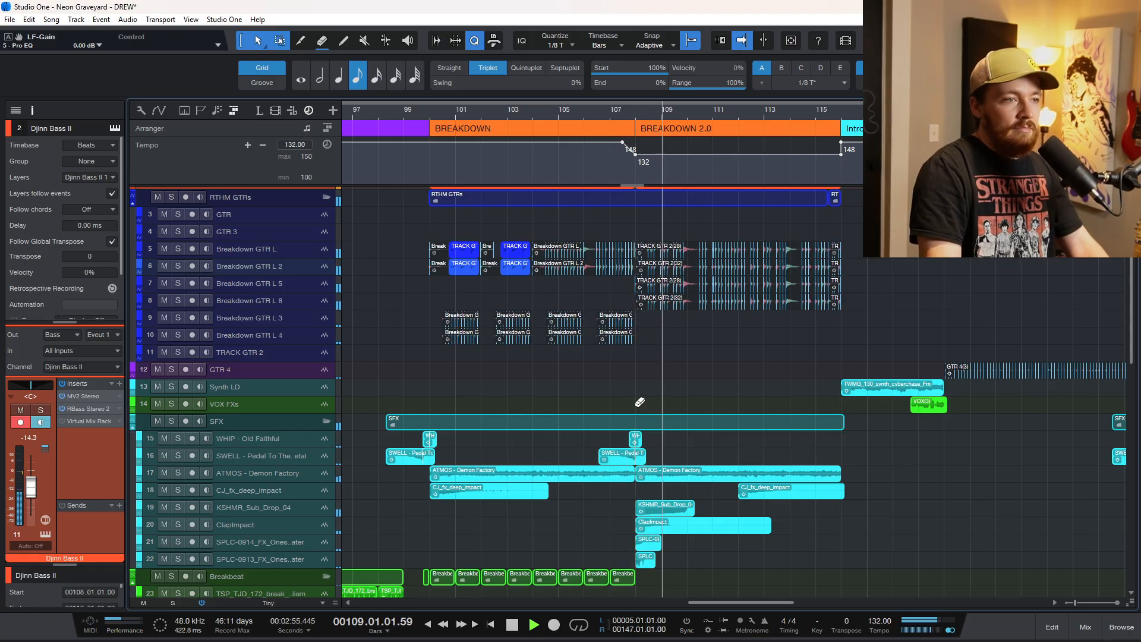
scroll(636, 409, up, 4)
scroll(635, 407, right, 2)
key(f)
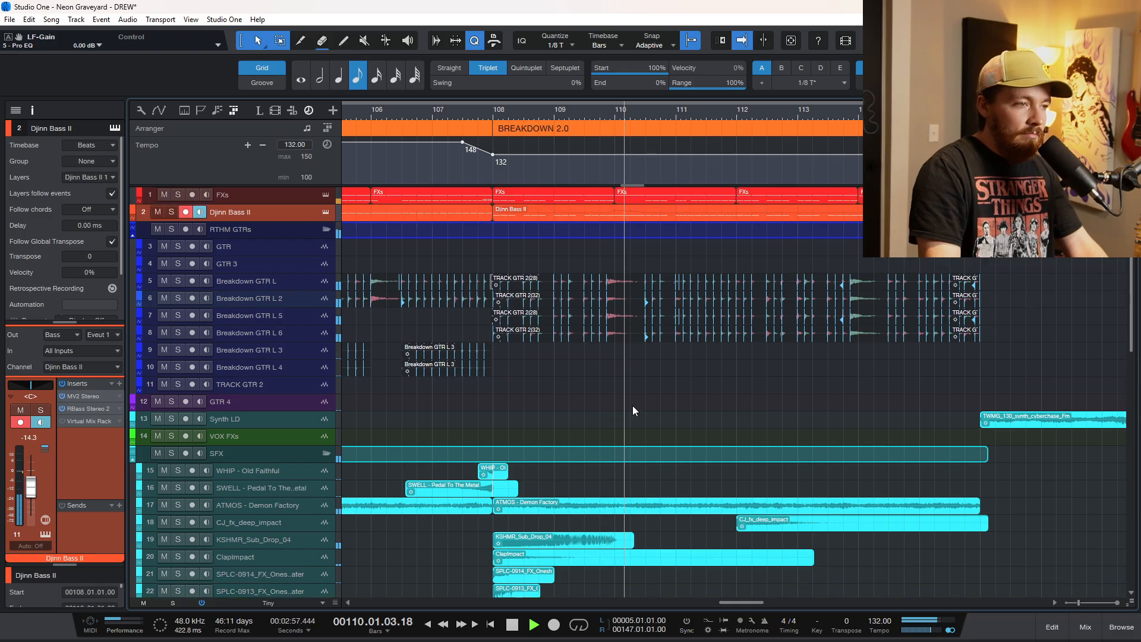
scroll(633, 405, up, 1)
scroll(633, 405, down, 1)
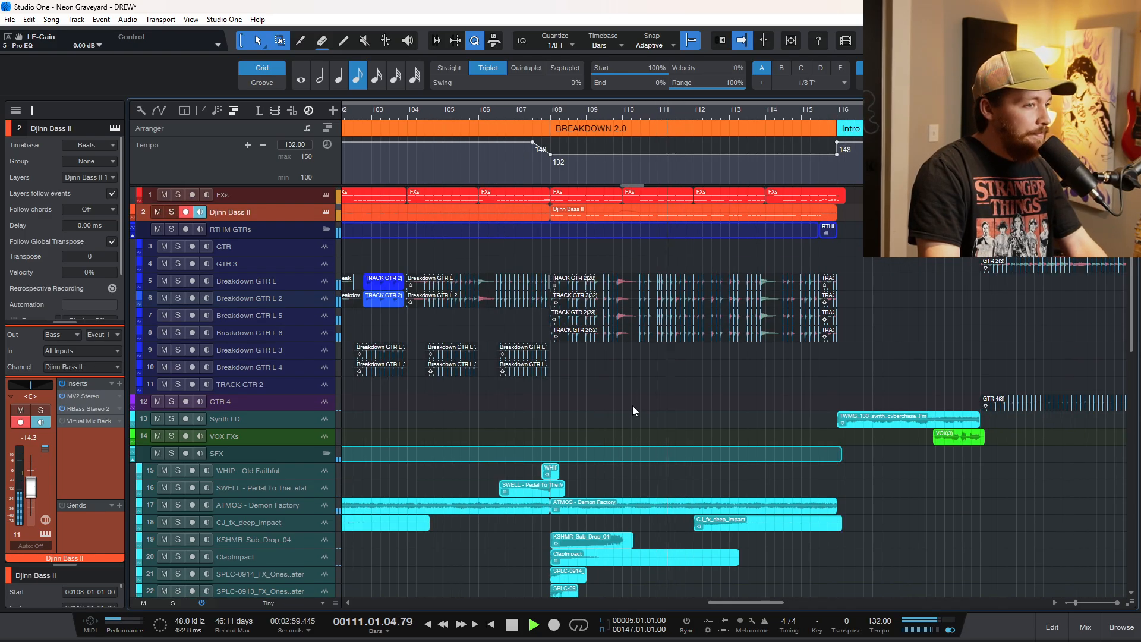
key(space)
Select the FXs track below the drums, and then the SFX folder track that holds the impacts and sub drop.
scroll(632, 400, down, 1)
scroll(626, 399, up, 1)
scroll(624, 394, up, 3)
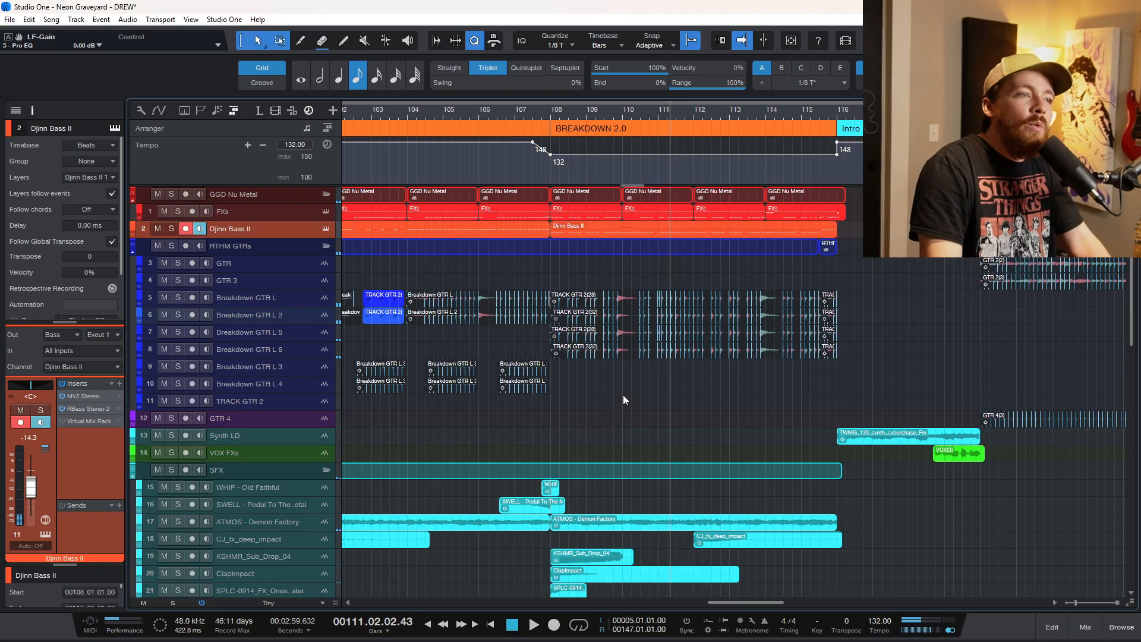
scroll(619, 372, up, 2)
scroll(619, 375, up, 2)
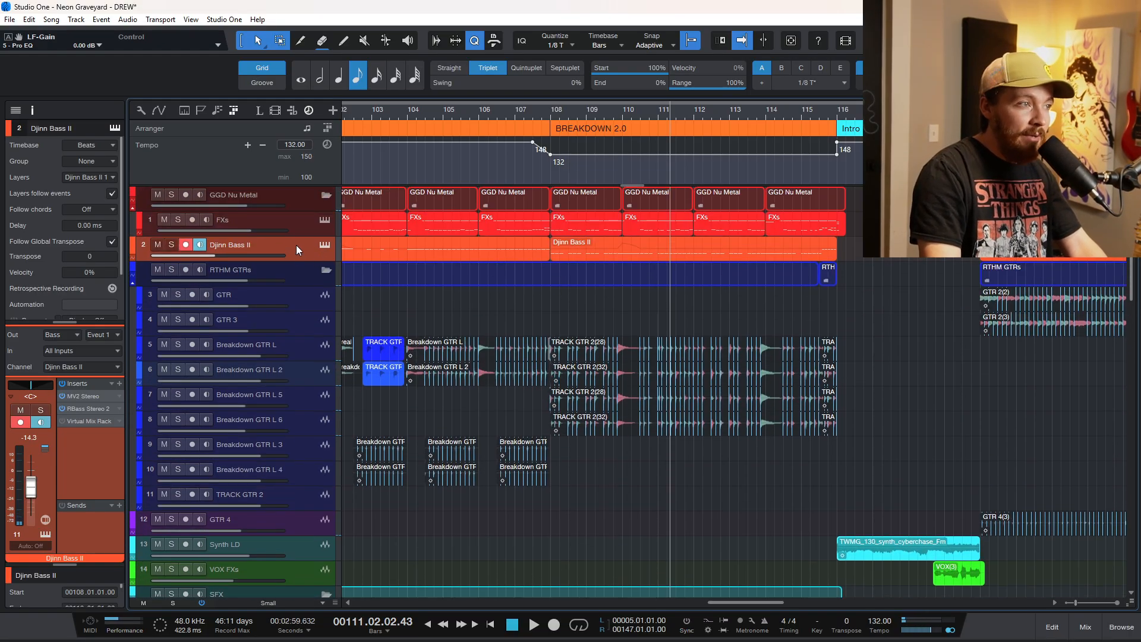
click(300, 228)
scroll(543, 515, down, 5)
scroll(543, 514, down, 1)
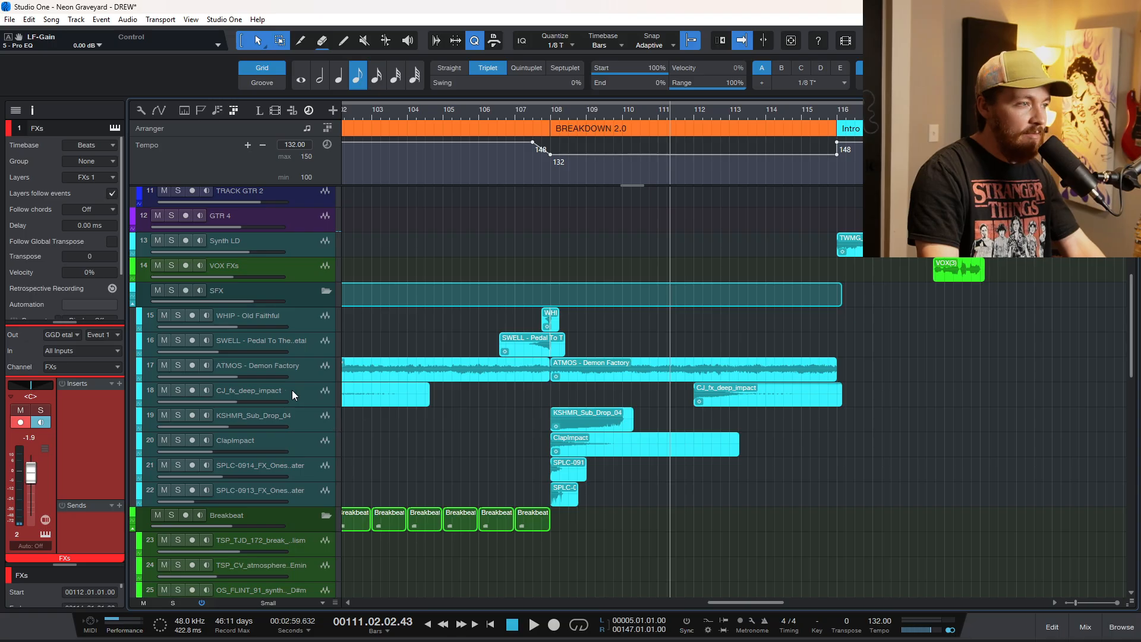
click(303, 301)
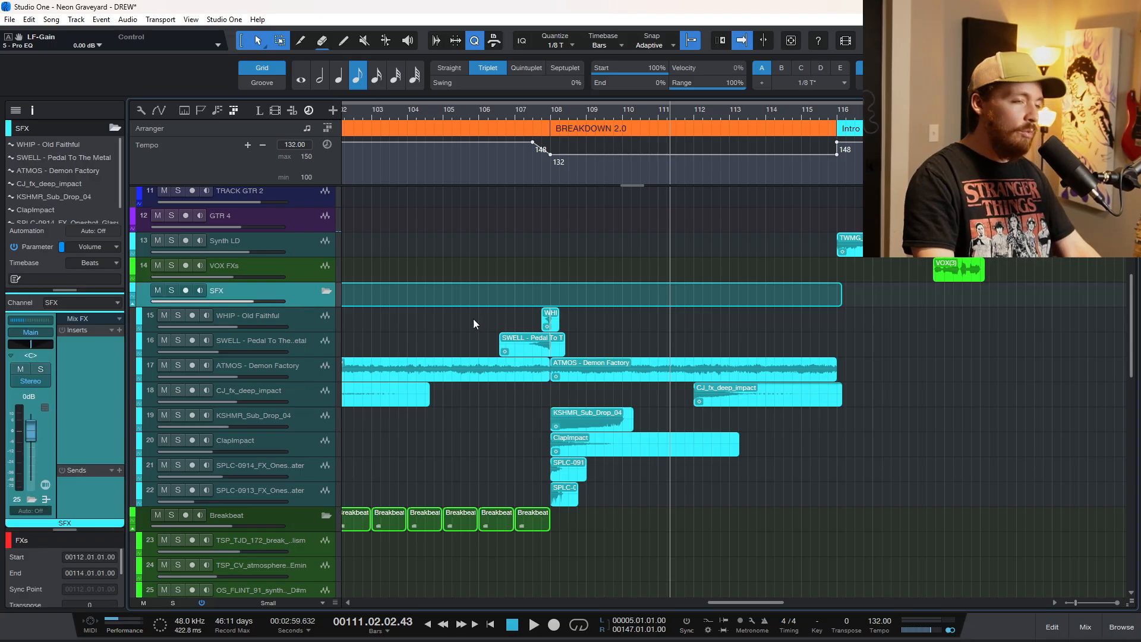
Place the playhead at the start of the first Chorus after the Intro, at bar 120.
scroll(507, 321, down, 1)
scroll(509, 321, down, 1)
scroll(591, 315, down, 3)
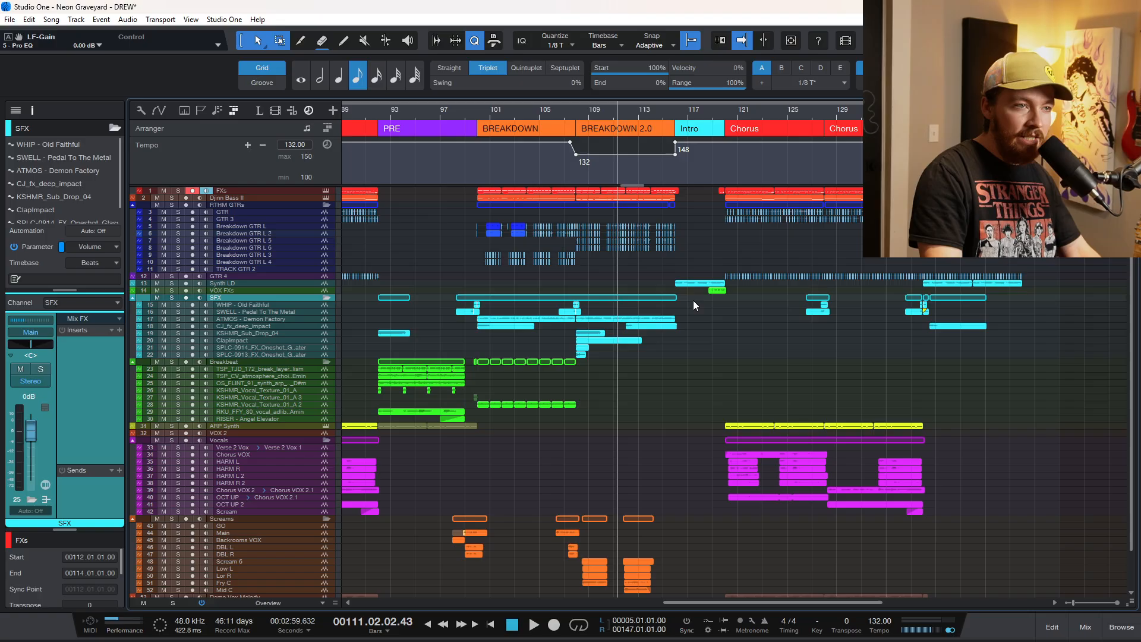
click(719, 113)
click(722, 112)
scroll(753, 327, up, 2)
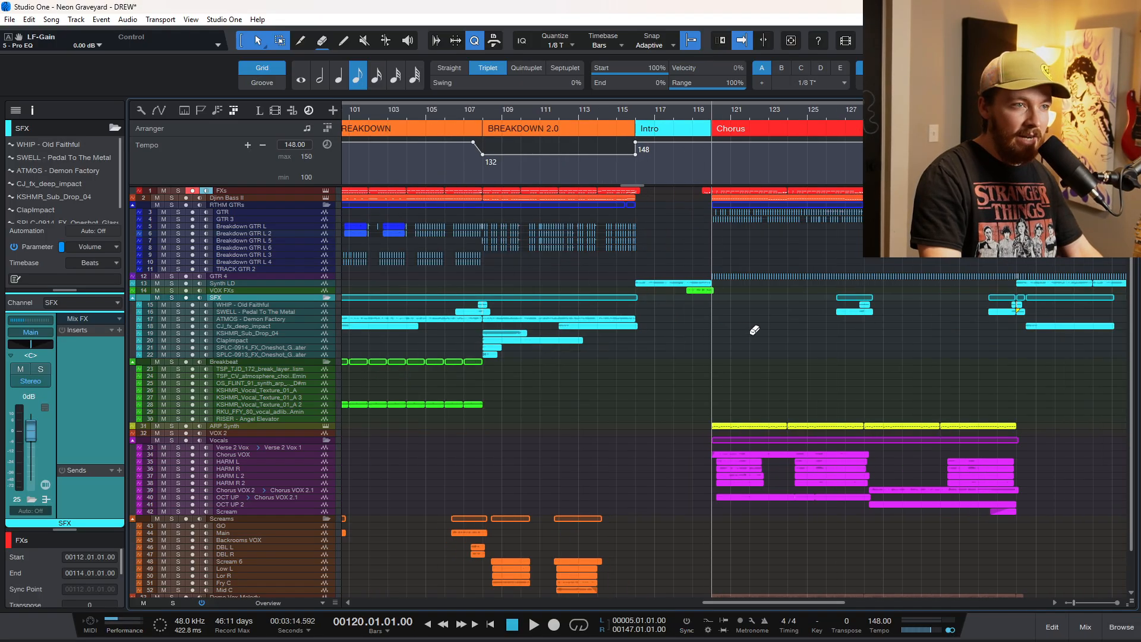
scroll(736, 363, right, 3)
Show the mixing console and insert a Pro EQ on the Main output between FG-X 2 and Sessionwire Send.
key(F3)
click(1068, 307)
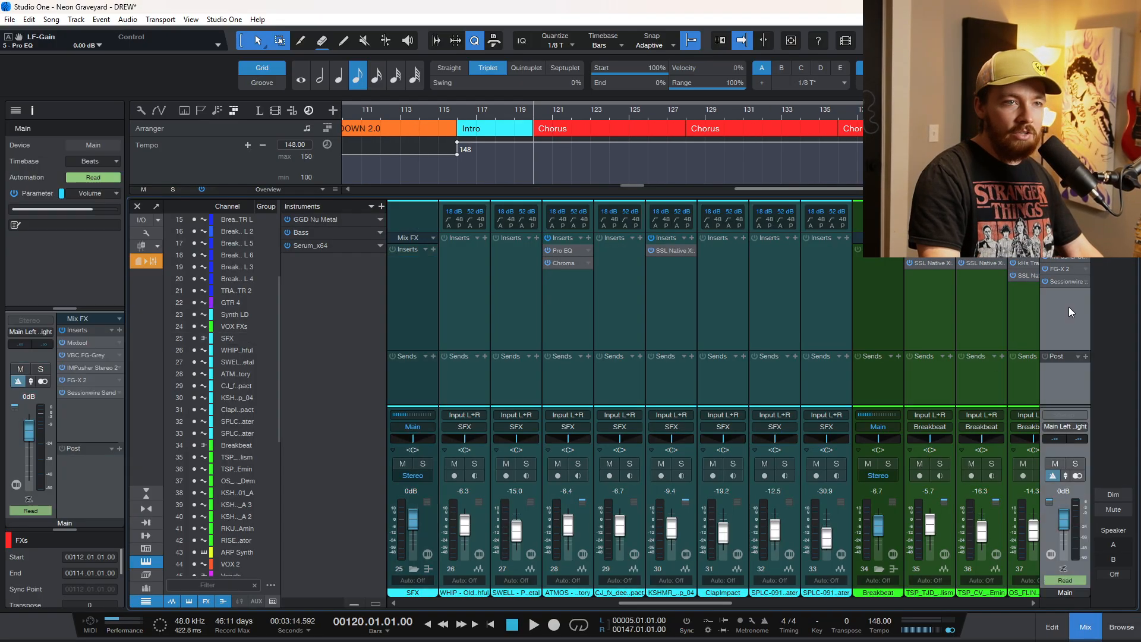
key(alt+e)
drag(1064, 294, 1067, 280)
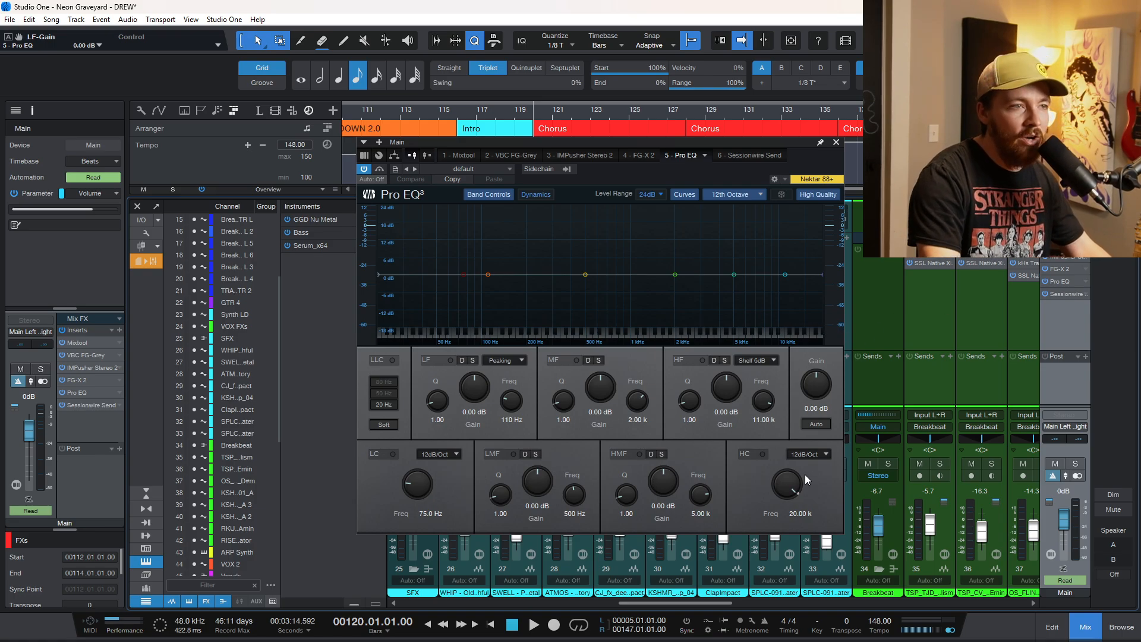
Enable the Pro EQ's high cut with a 24dB/Oct slope and lower its frequency to 202 Hz.
click(763, 453)
drag(788, 485, 790, 511)
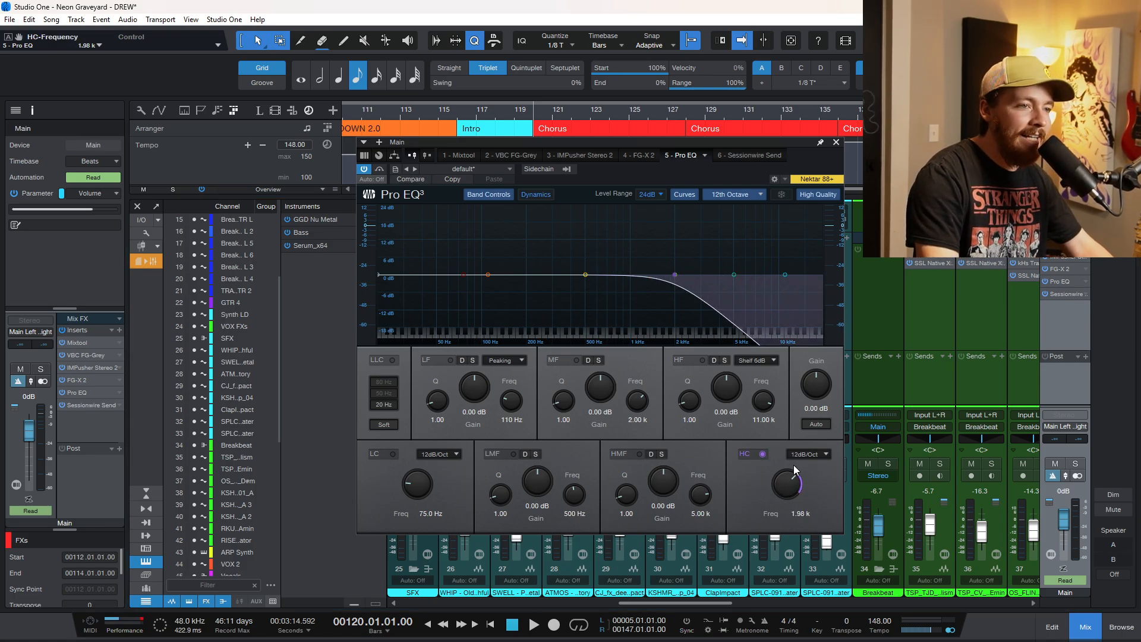
click(808, 453)
click(801, 493)
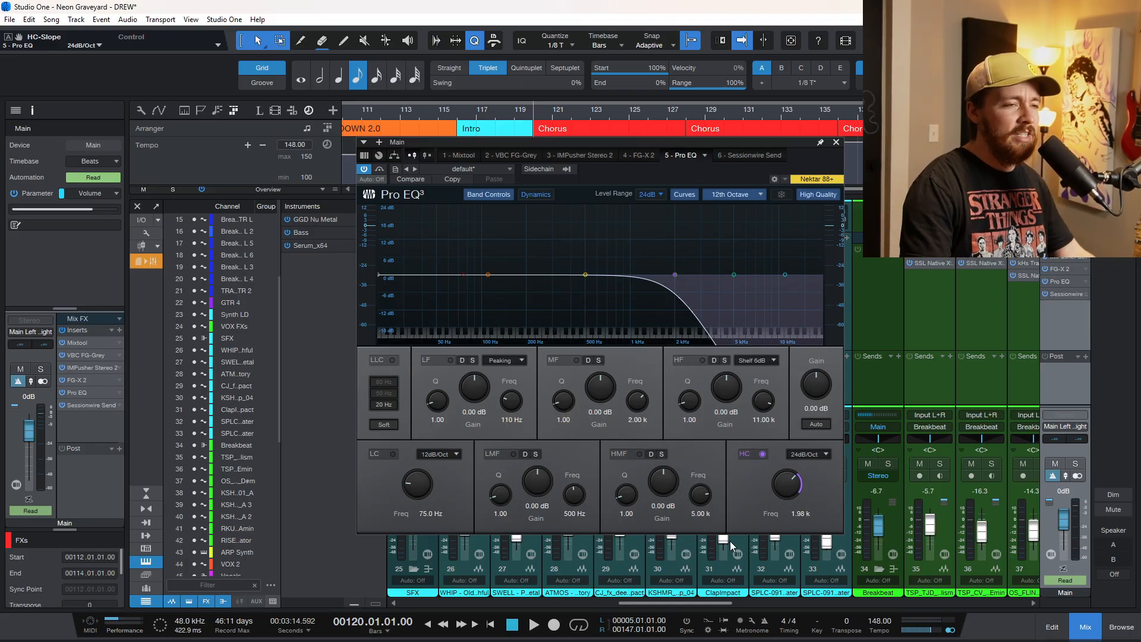
drag(780, 484, 397, 293)
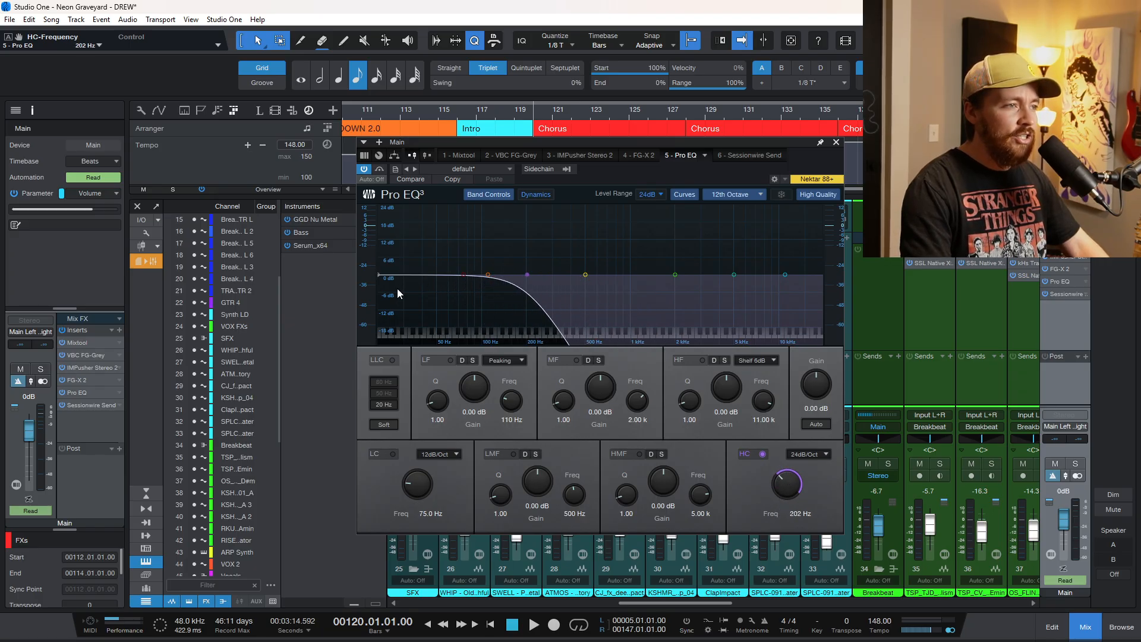
Enable the low cut at 75 Hz and set both the low-cut and high-cut slopes to 36dB/Oct.
click(393, 454)
click(440, 452)
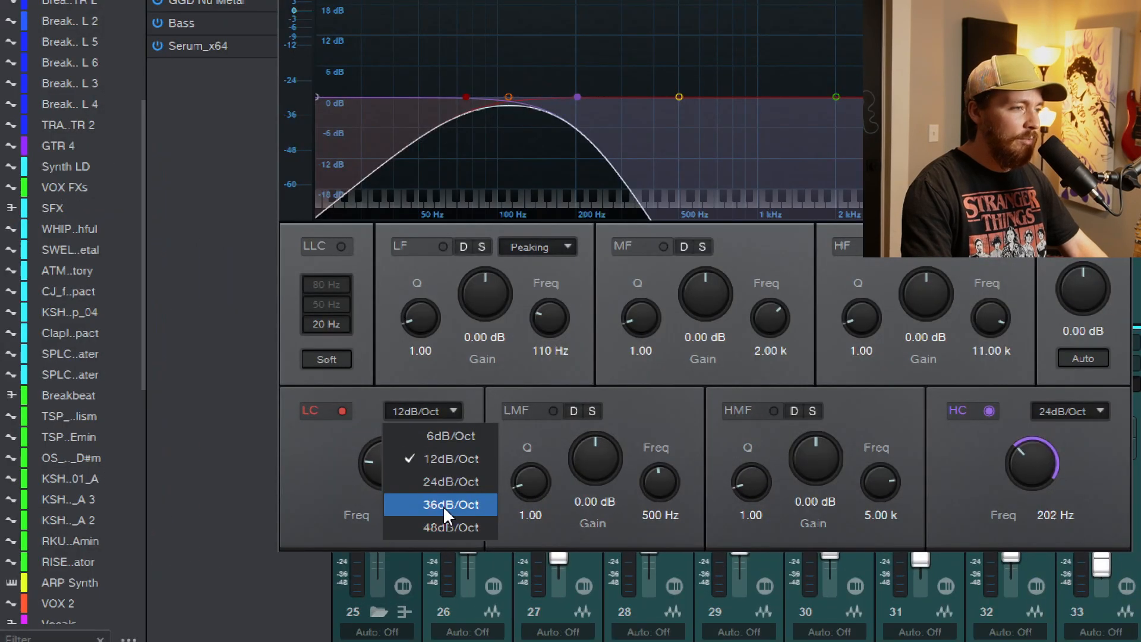
click(455, 509)
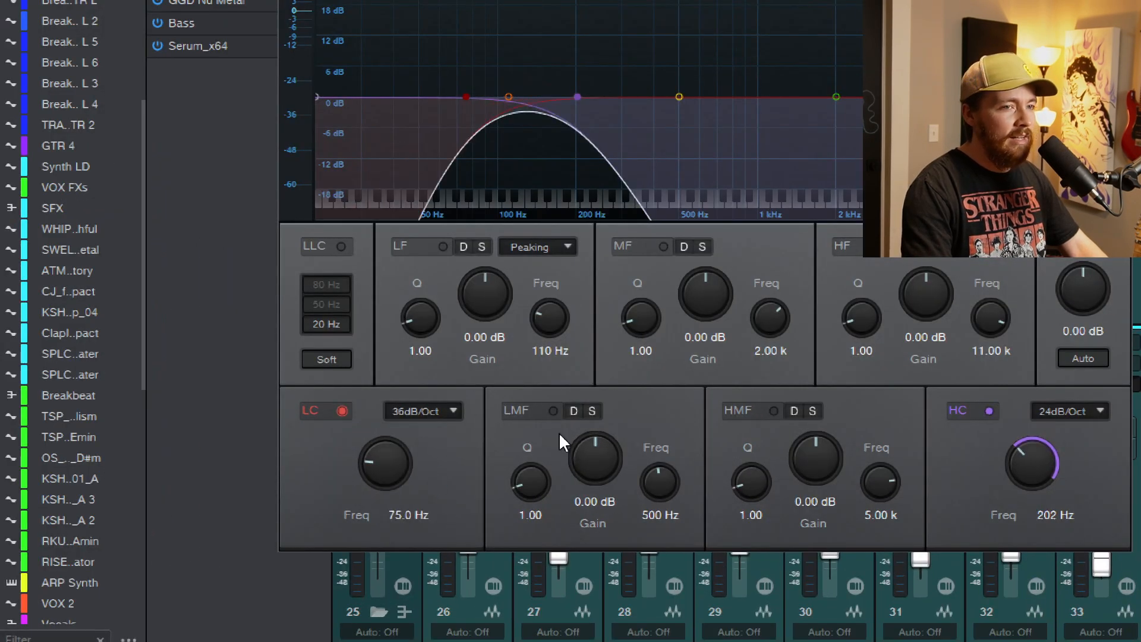
click(1046, 412)
click(1068, 502)
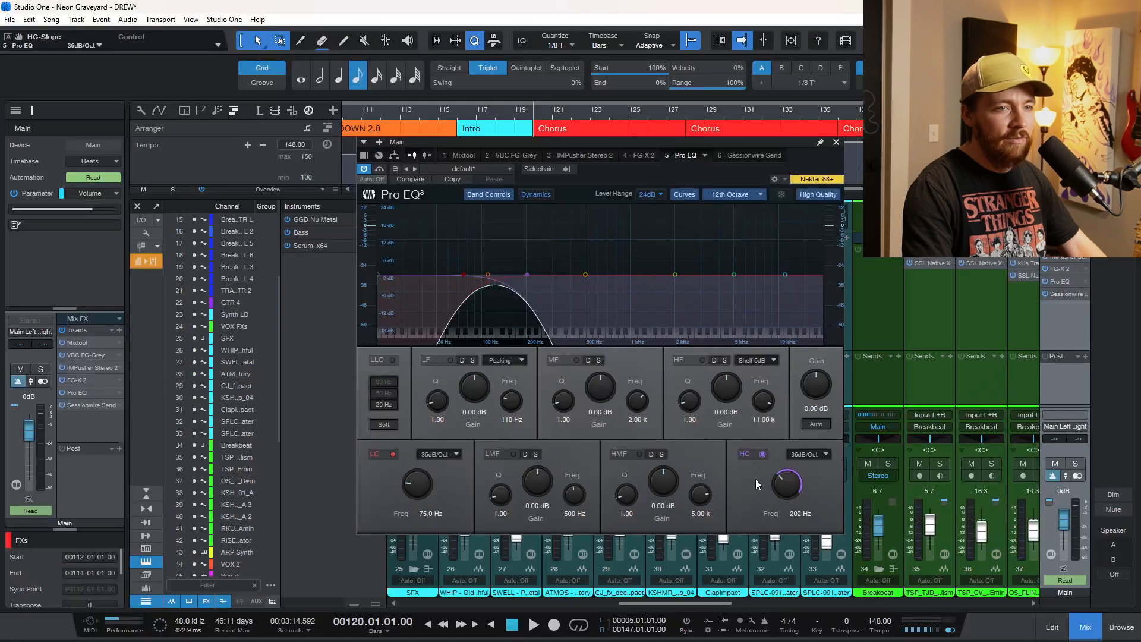
Raise the high cut to 925 Hz and set both cut filters to a 48dB/Oct slope.
drag(785, 483, 785, 466)
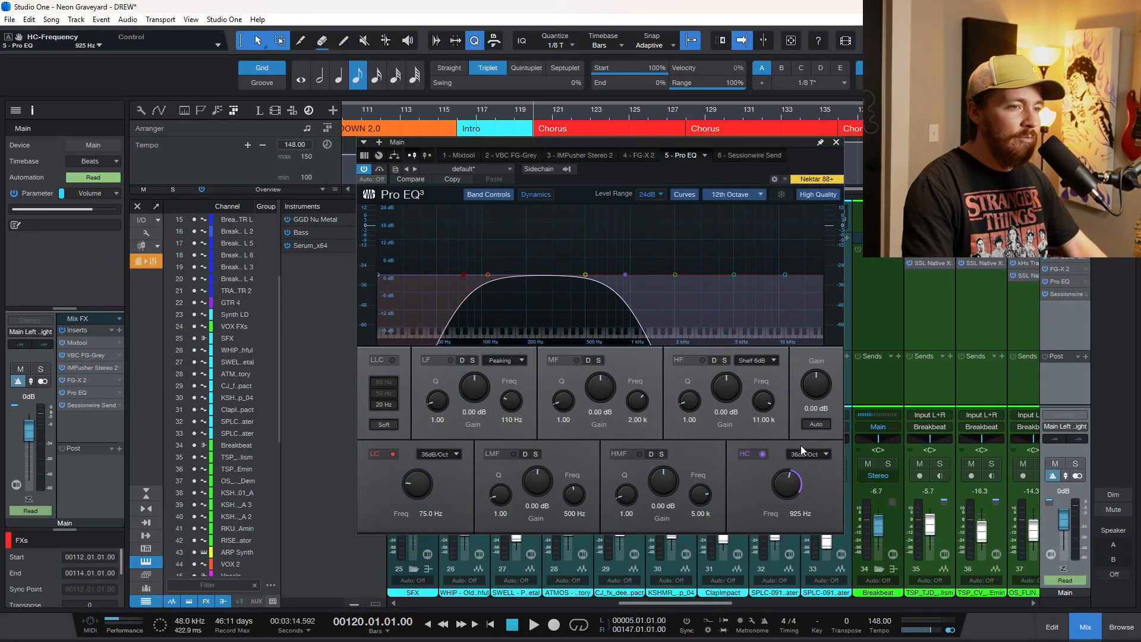
click(805, 453)
click(814, 521)
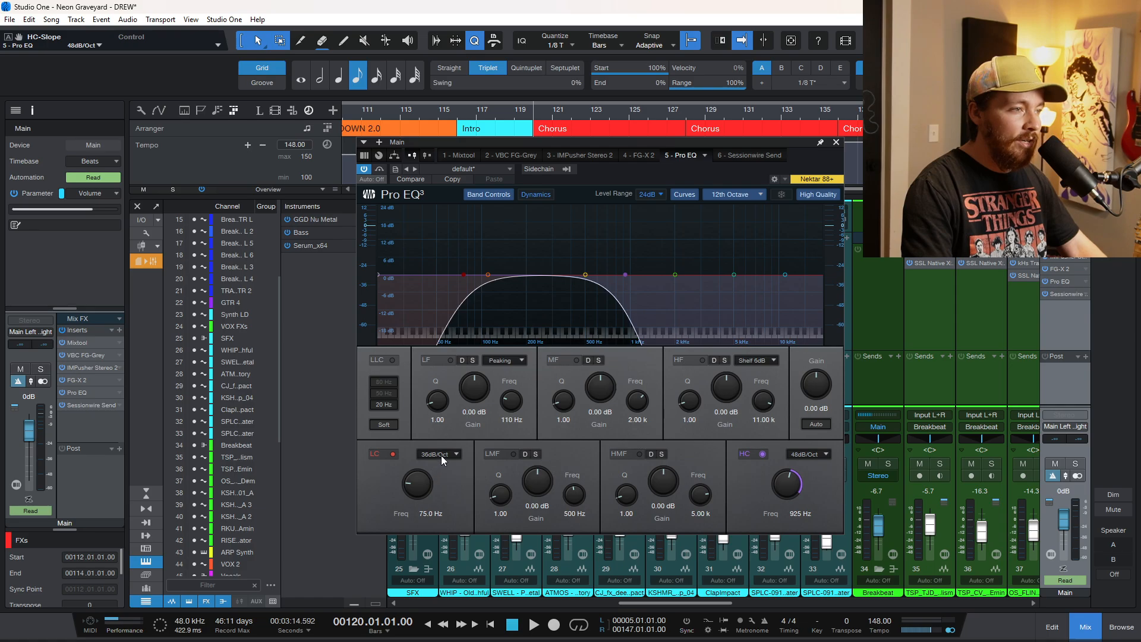
click(447, 520)
Set the low cut to 20 Hz and switch it off, and set the high cut to 182 Hz.
drag(412, 486, 424, 541)
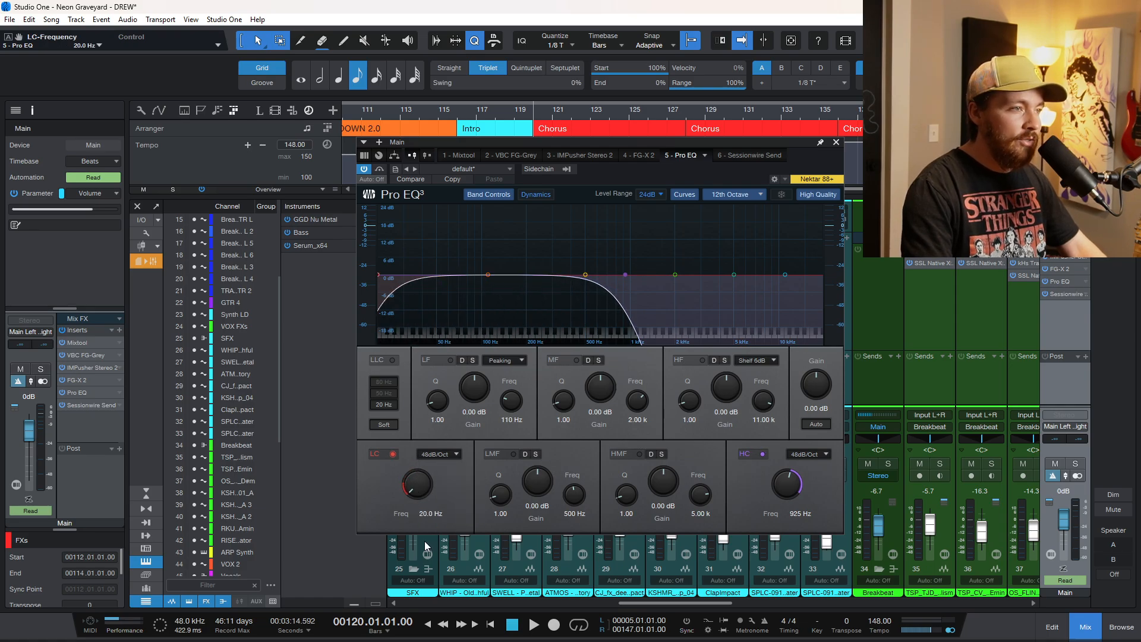
mouse_move(789, 481)
mouse_down()
mouse_move(789, 497)
mouse_move(785, 476)
mouse_move(776, 498)
mouse_up()
click(394, 454)
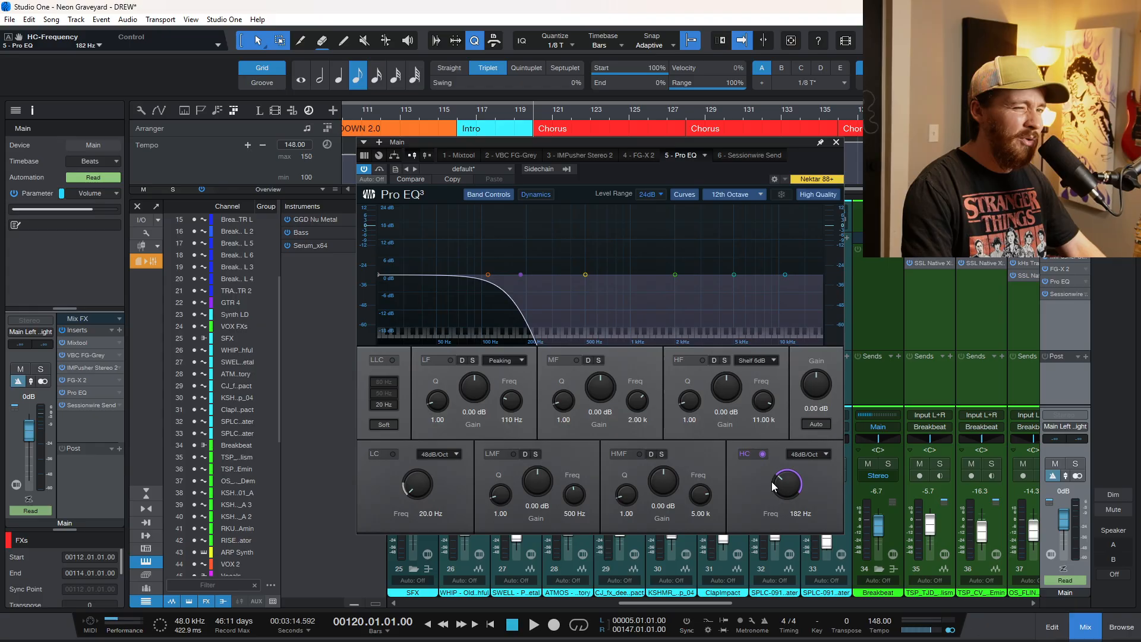
Play the chorus with only the low end passing, stop playback, and adjust the high cut to 189 Hz.
key(space)
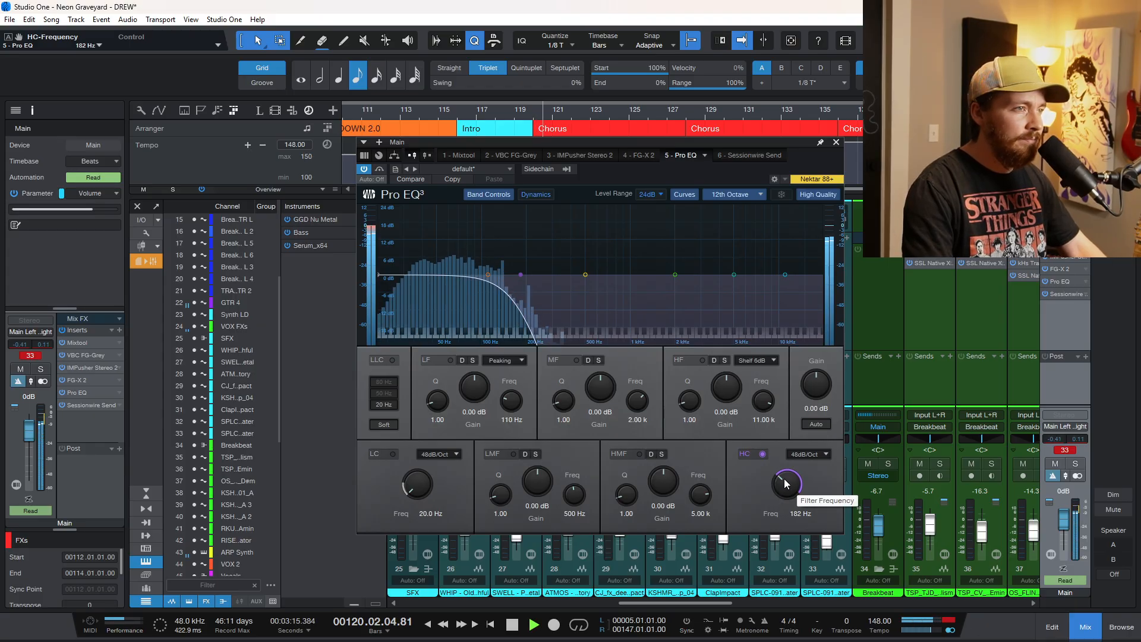
mouse_move(790, 486)
mouse_down()
mouse_move(771, 523)
mouse_move(817, 247)
mouse_move(790, 490)
mouse_up()
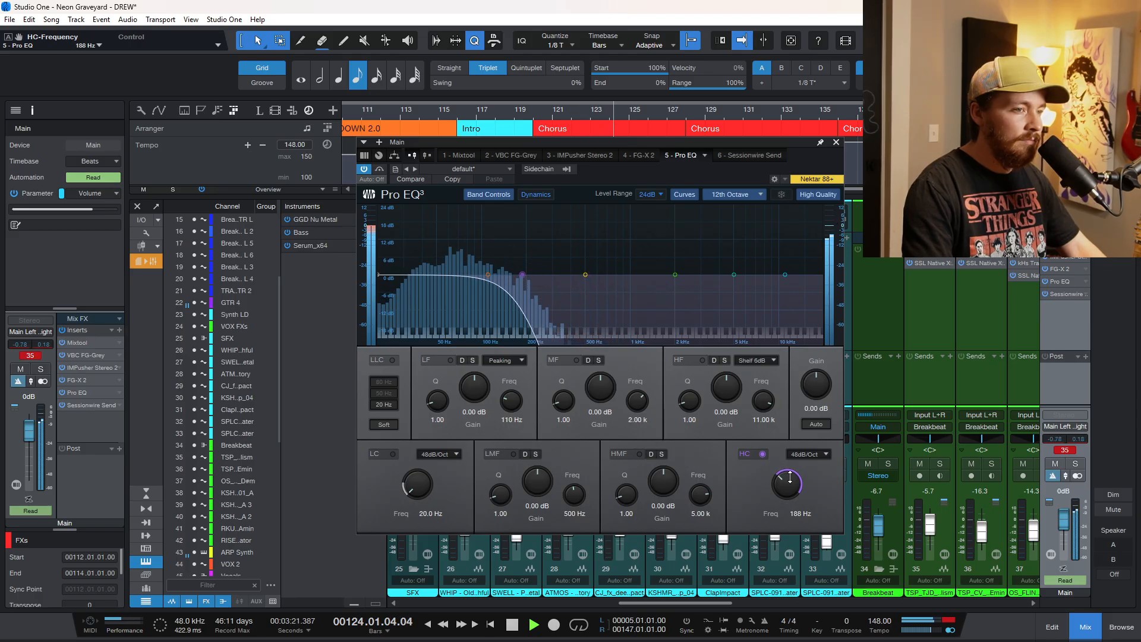
key(space)
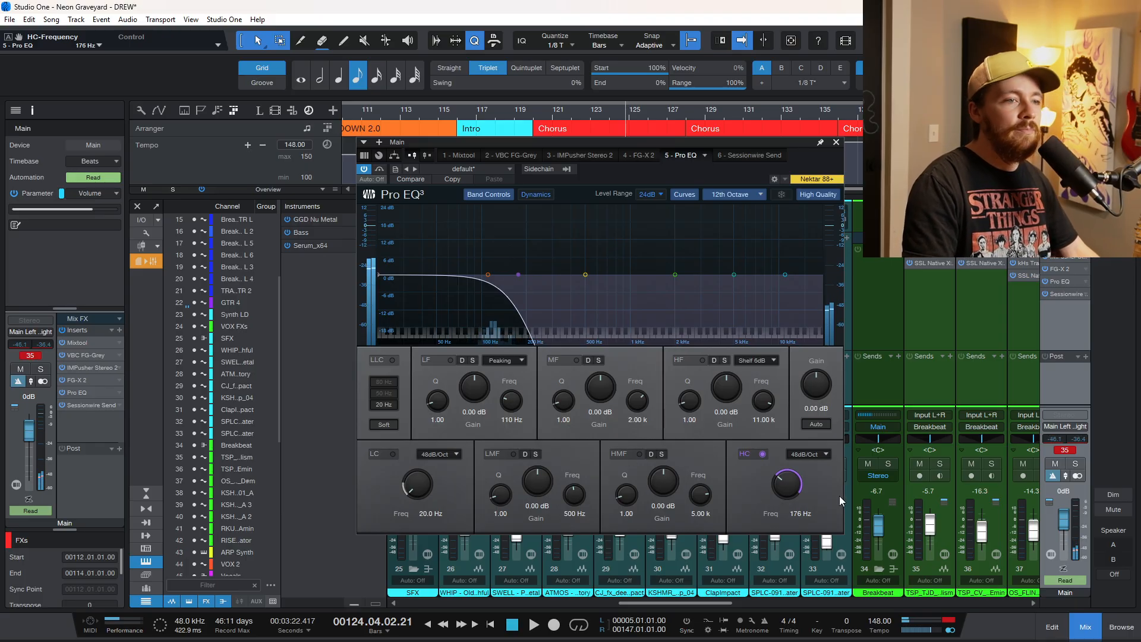
drag(784, 488, 782, 480)
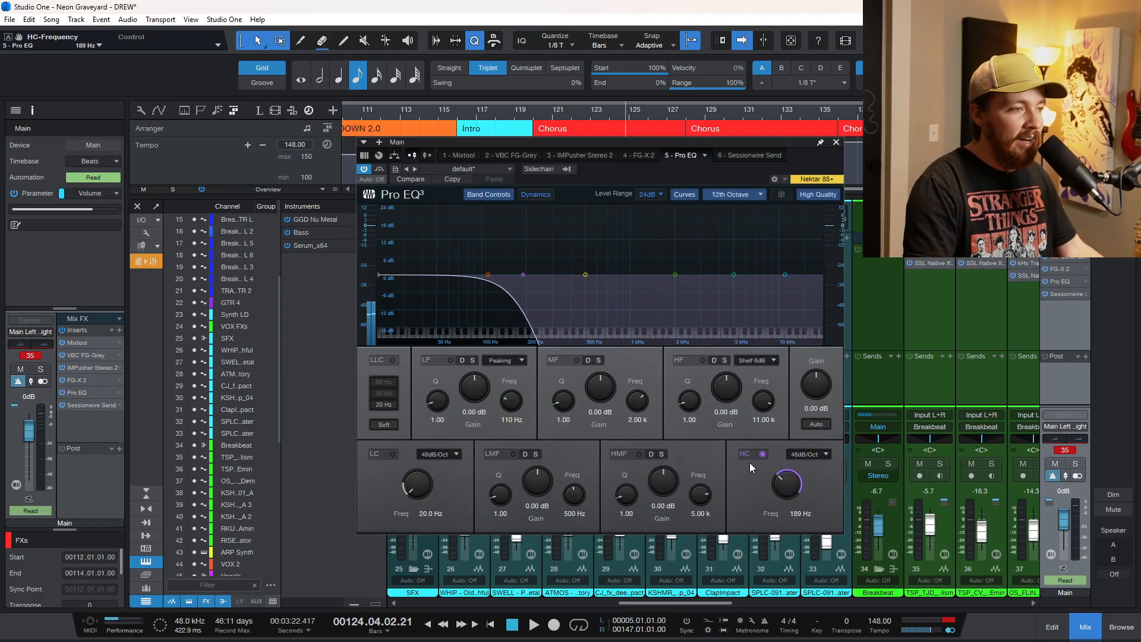
Isolate the midrange by setting the high cut to 1.61 kHz and re-enabling the low cut at 306 Hz.
drag(792, 484, 796, 461)
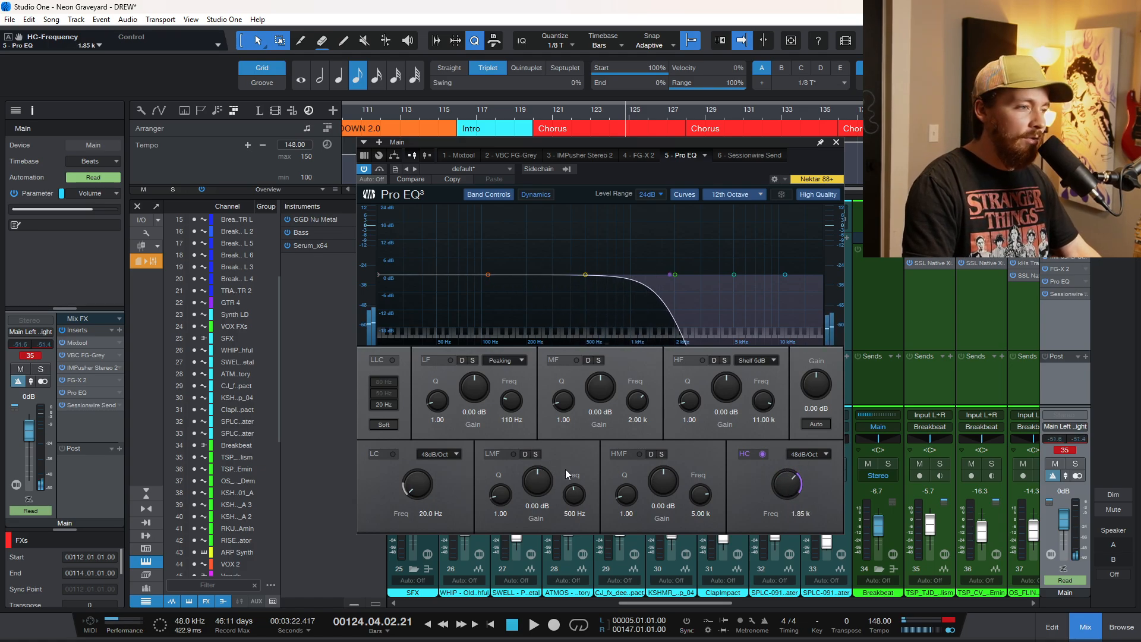
click(392, 454)
drag(420, 484, 424, 462)
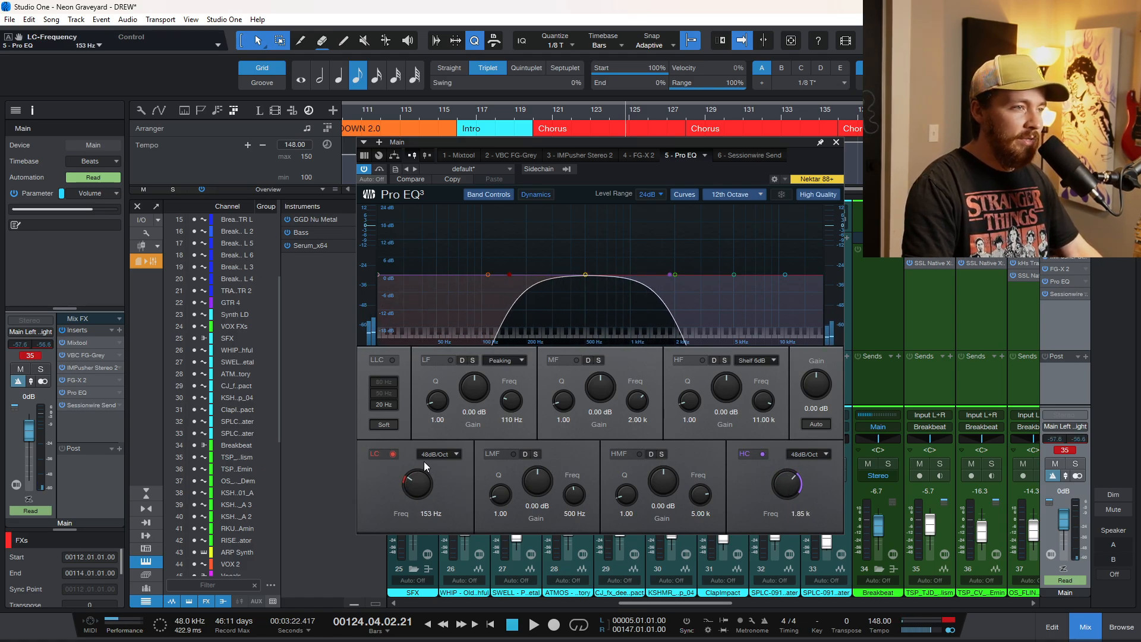
drag(796, 487, 788, 488)
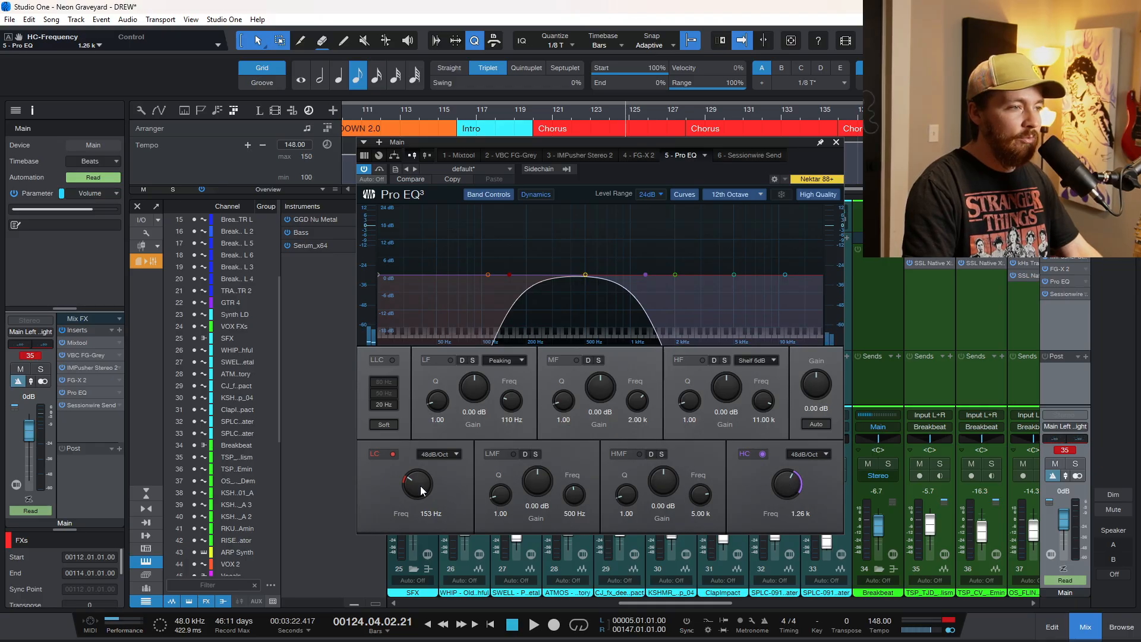
drag(422, 490, 414, 475)
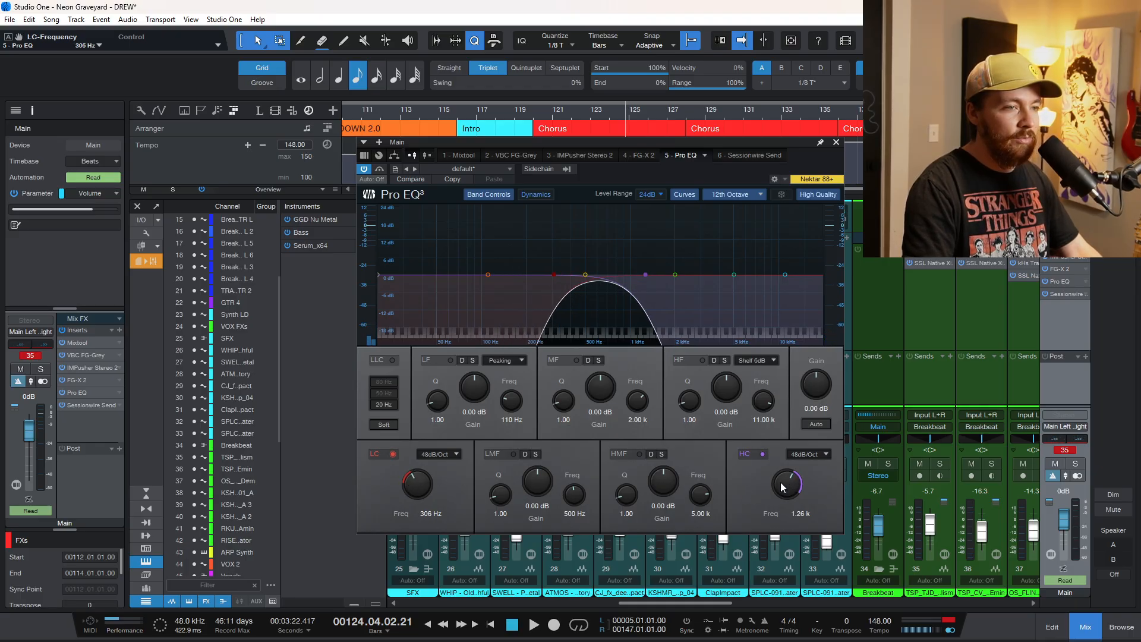
drag(781, 488, 786, 476)
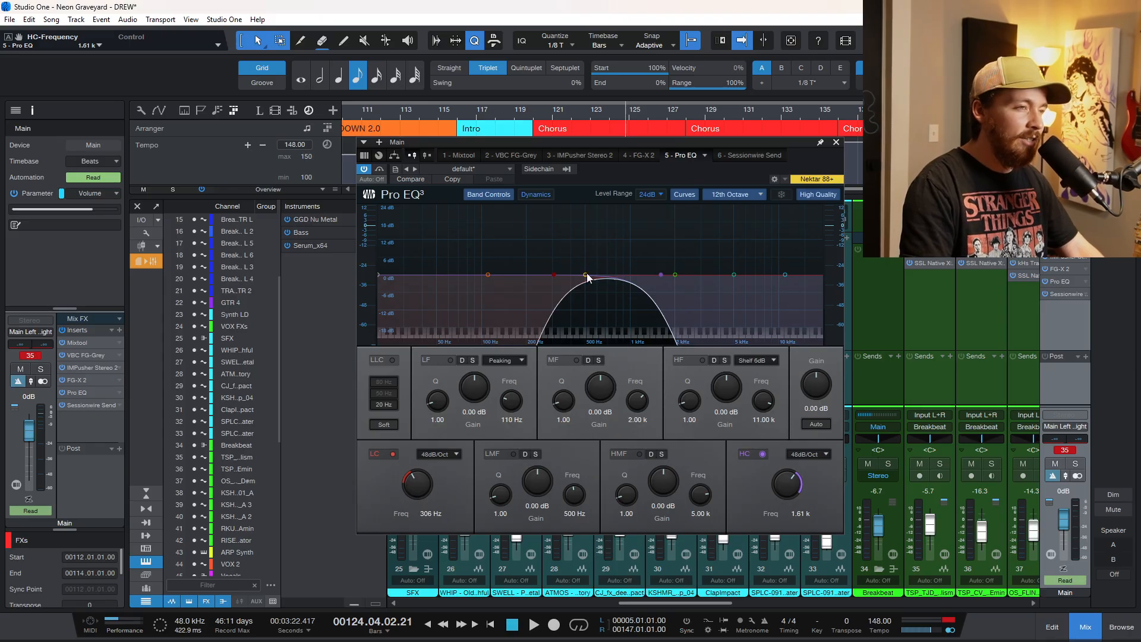
Play the chorus while moving the isolated band up to a 678 Hz low cut and a 6.62 kHz high cut.
key(space)
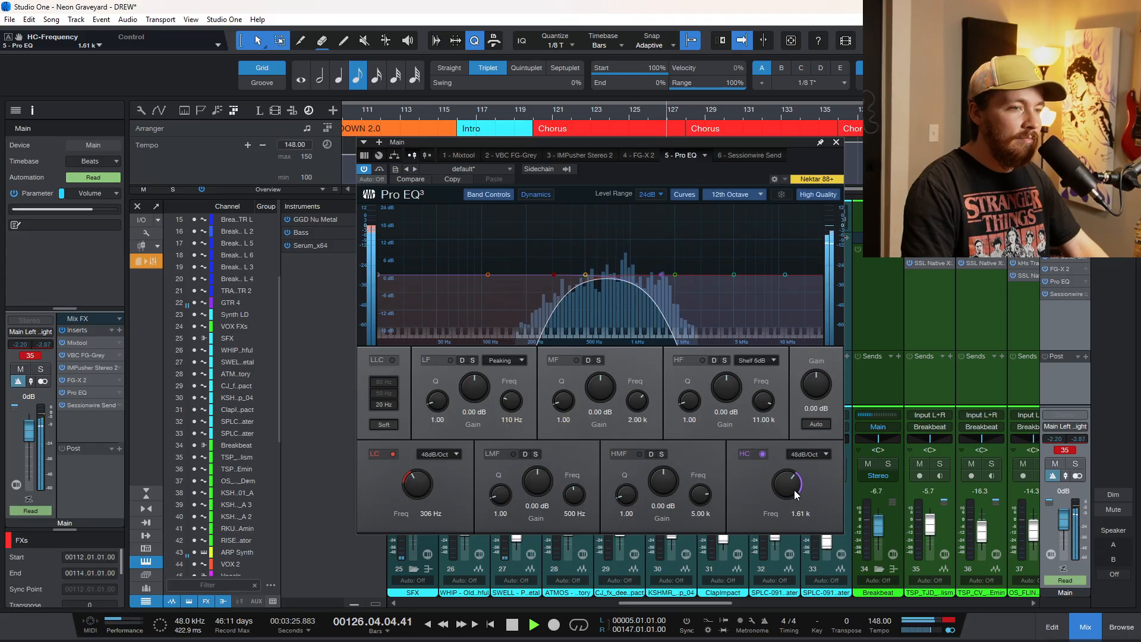
drag(797, 492, 801, 478)
drag(415, 484, 418, 474)
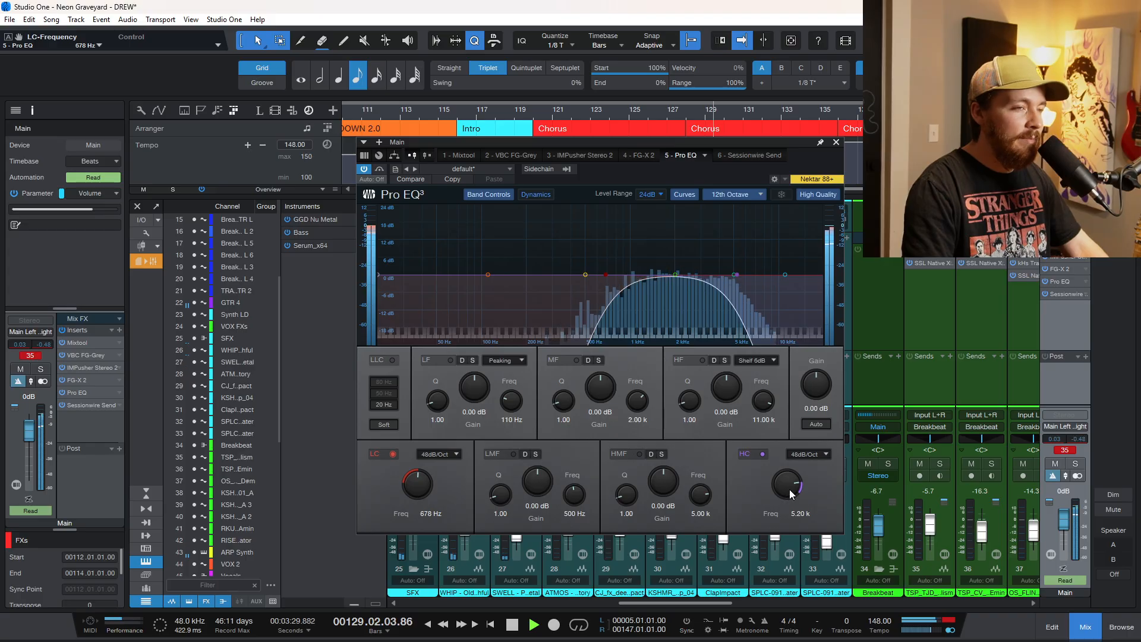
drag(789, 490, 753, 490)
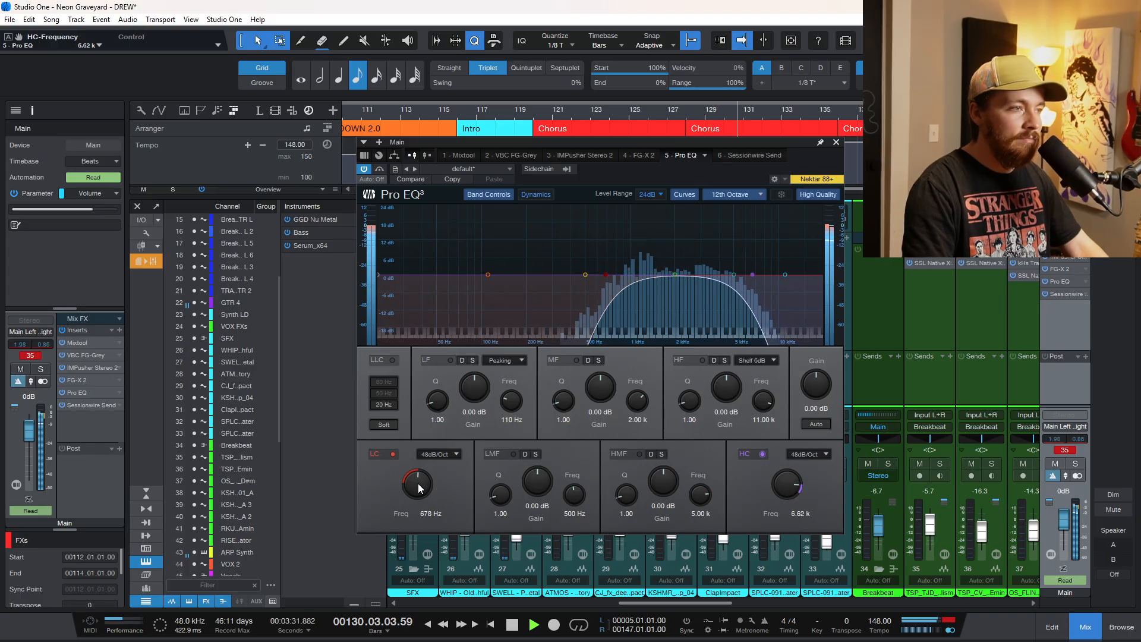
Bypass the Pro EQ on the Main output and close its window.
click(379, 169)
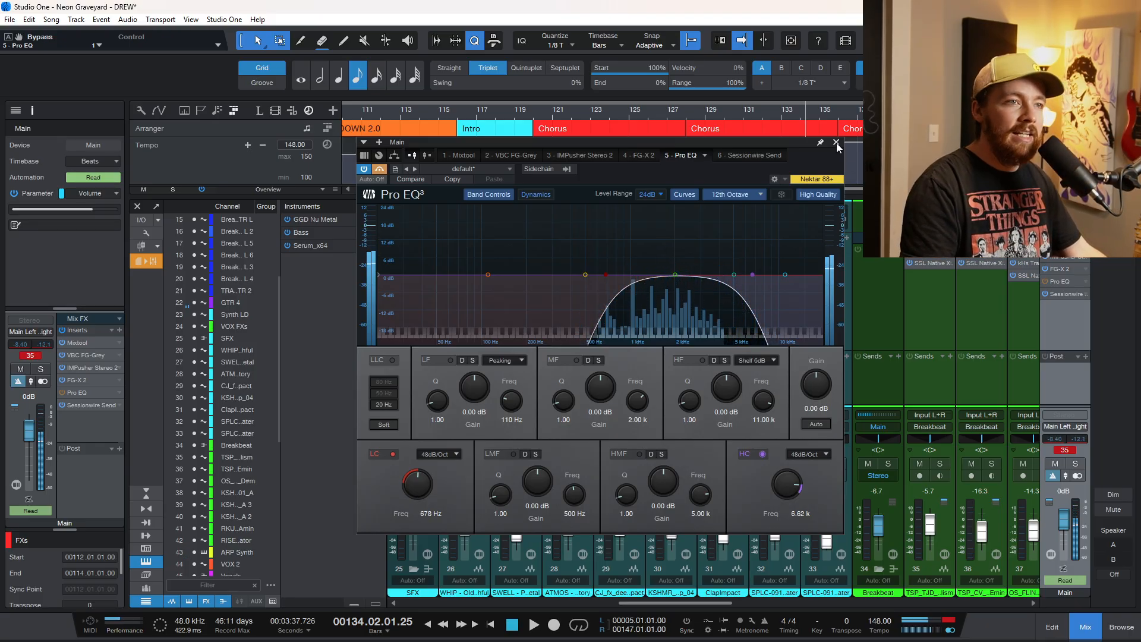
click(836, 143)
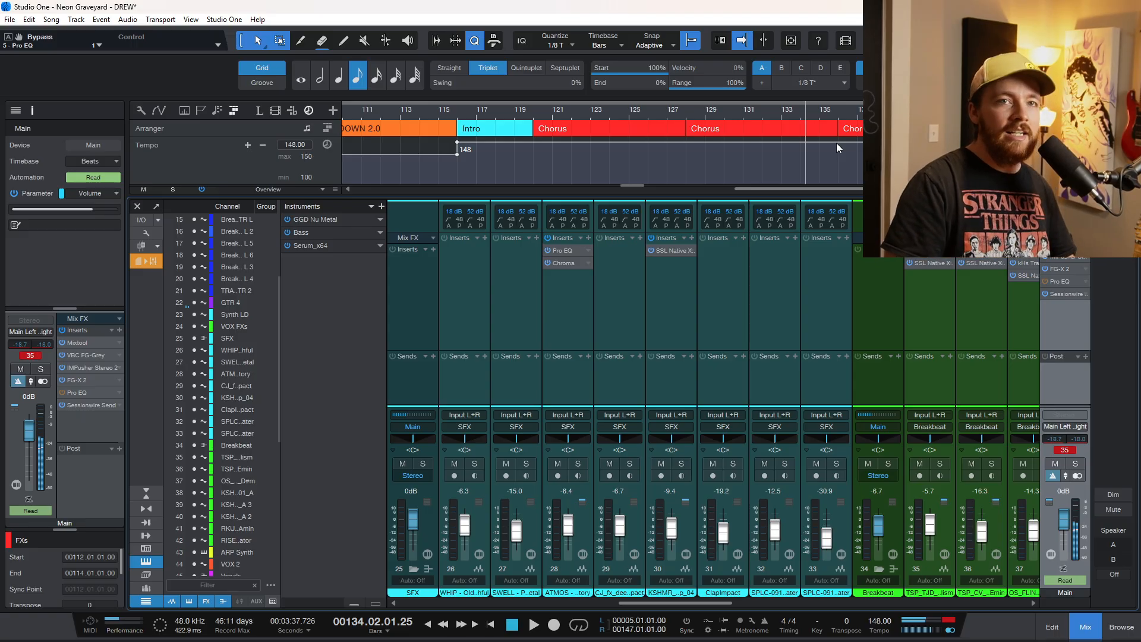